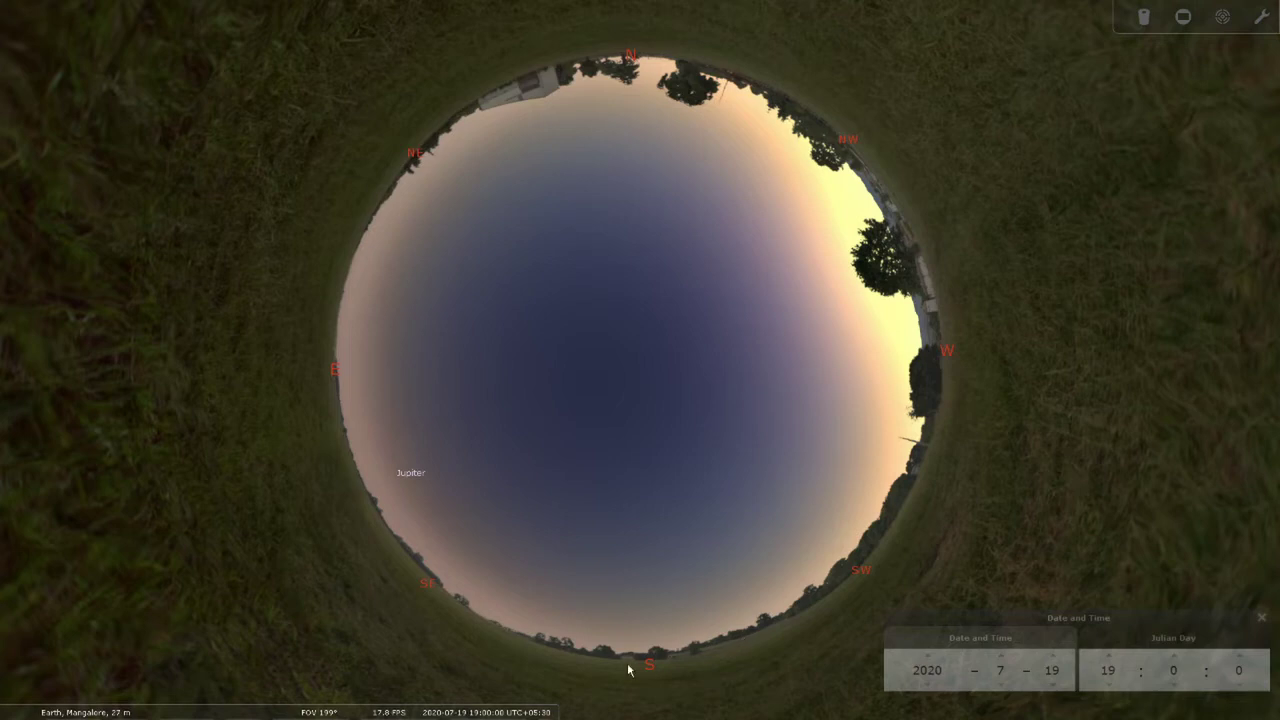
# Step: Advance the Mangalore sky to 19:15 on 19 July 2020 and select Arcturus near the zenith
pyautogui.moveTo(652, 672); pyautogui.dragTo(633, 676)
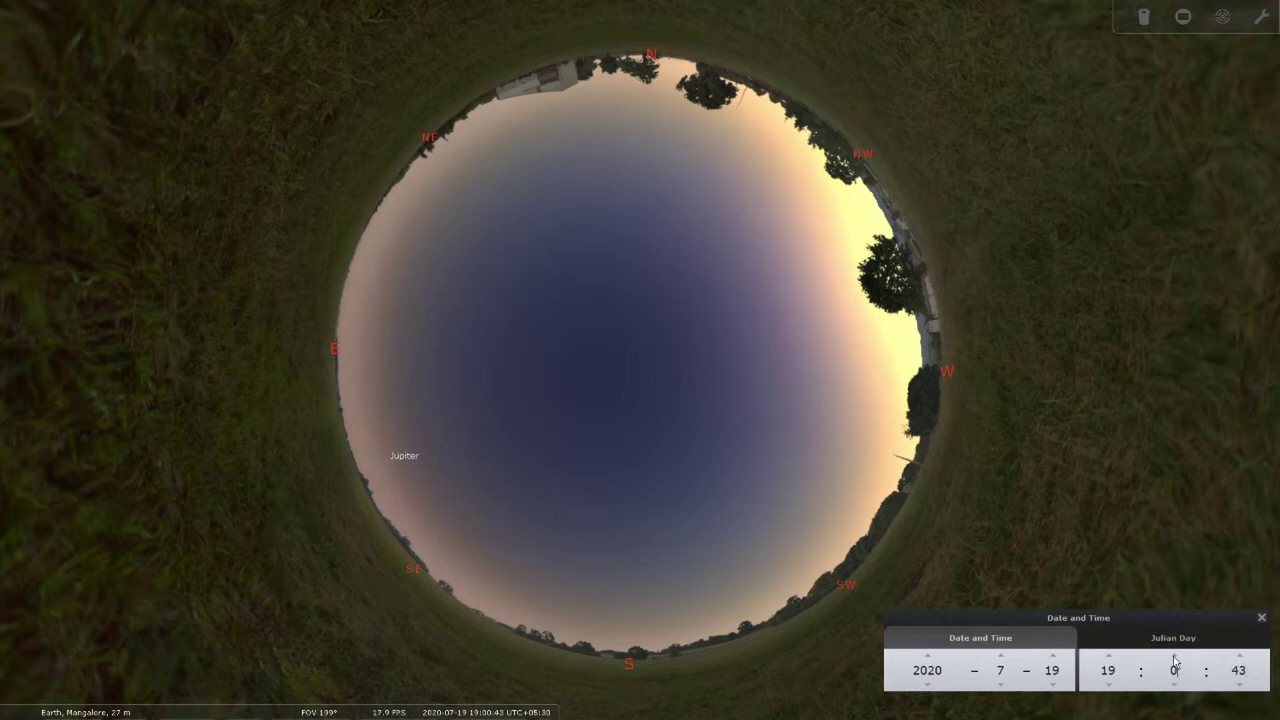
pyautogui.scroll(10, 1175, 665)
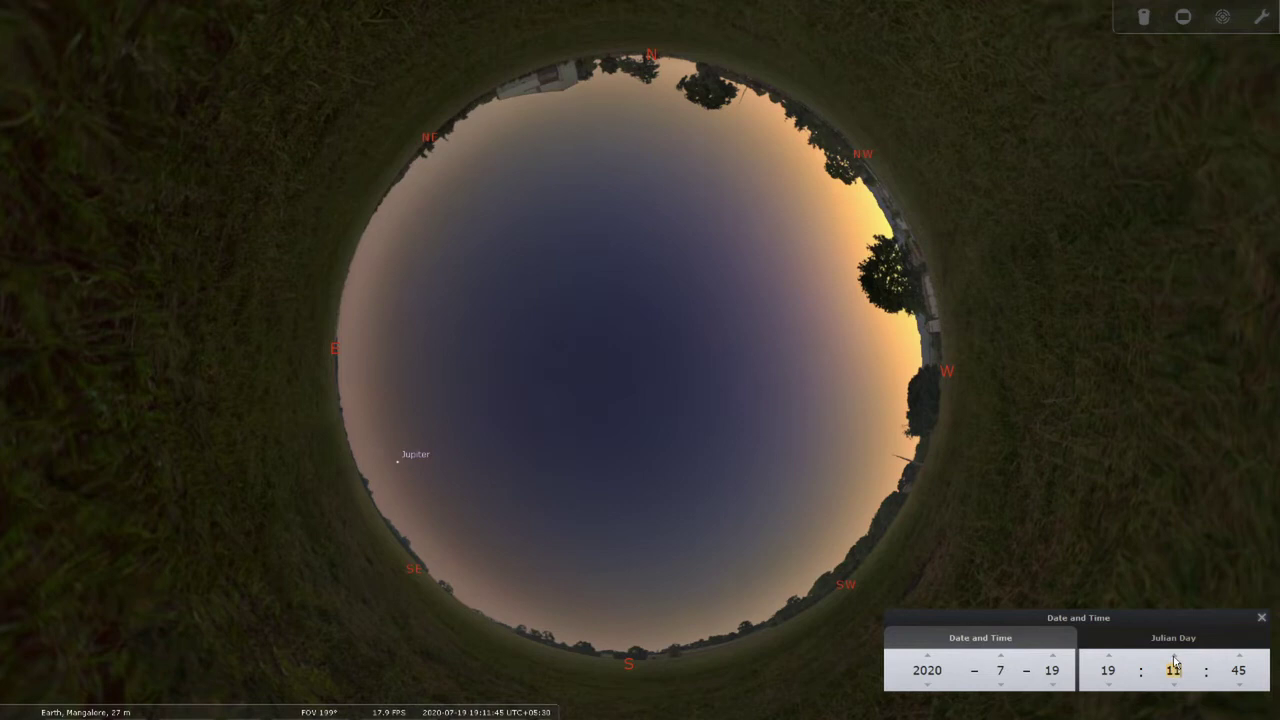
pyautogui.scroll(4, 1175, 668)
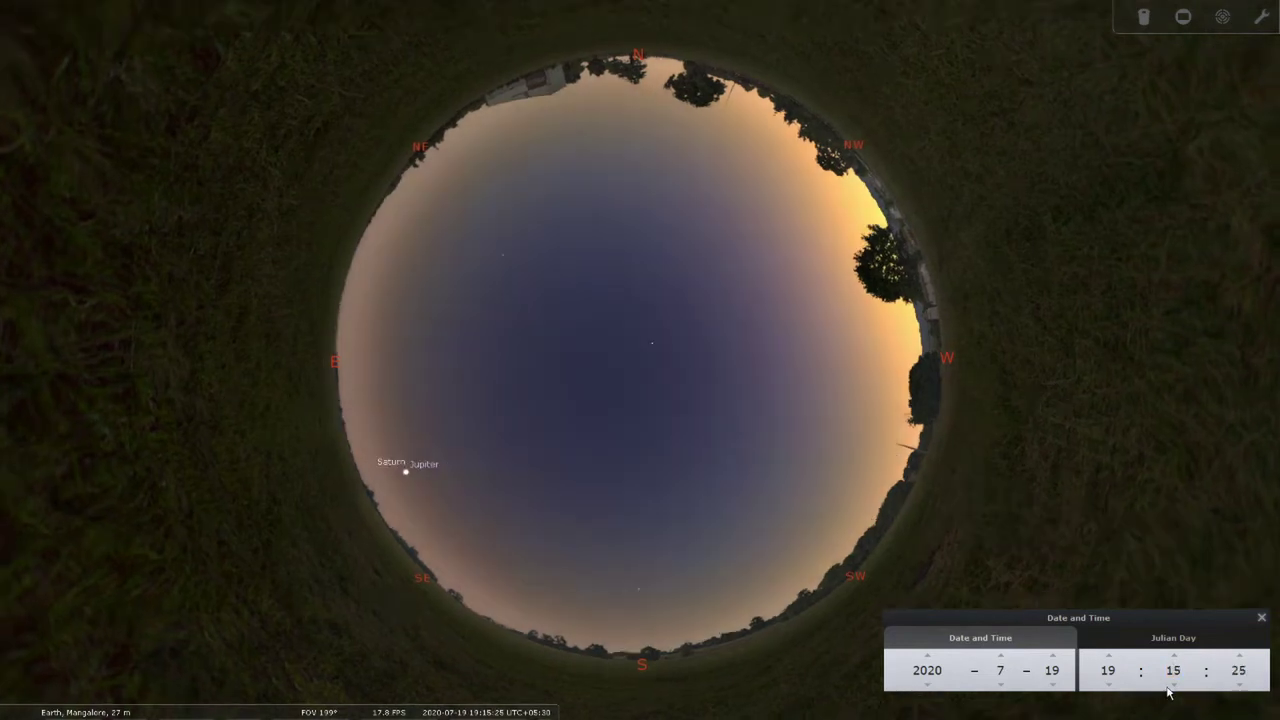
pyautogui.click(652, 346)
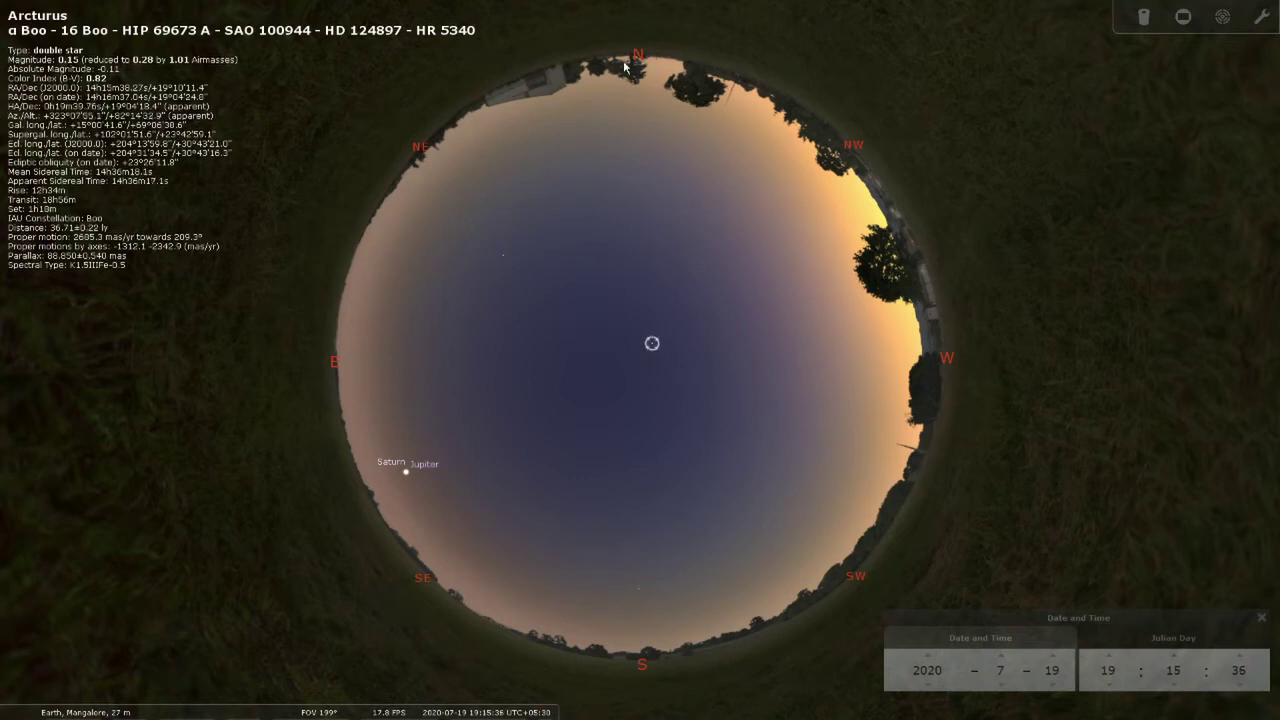
# Step: Turn and zoom the view toward the north-western horizon
pyautogui.moveTo(625, 66); pyautogui.dragTo(660, 341)
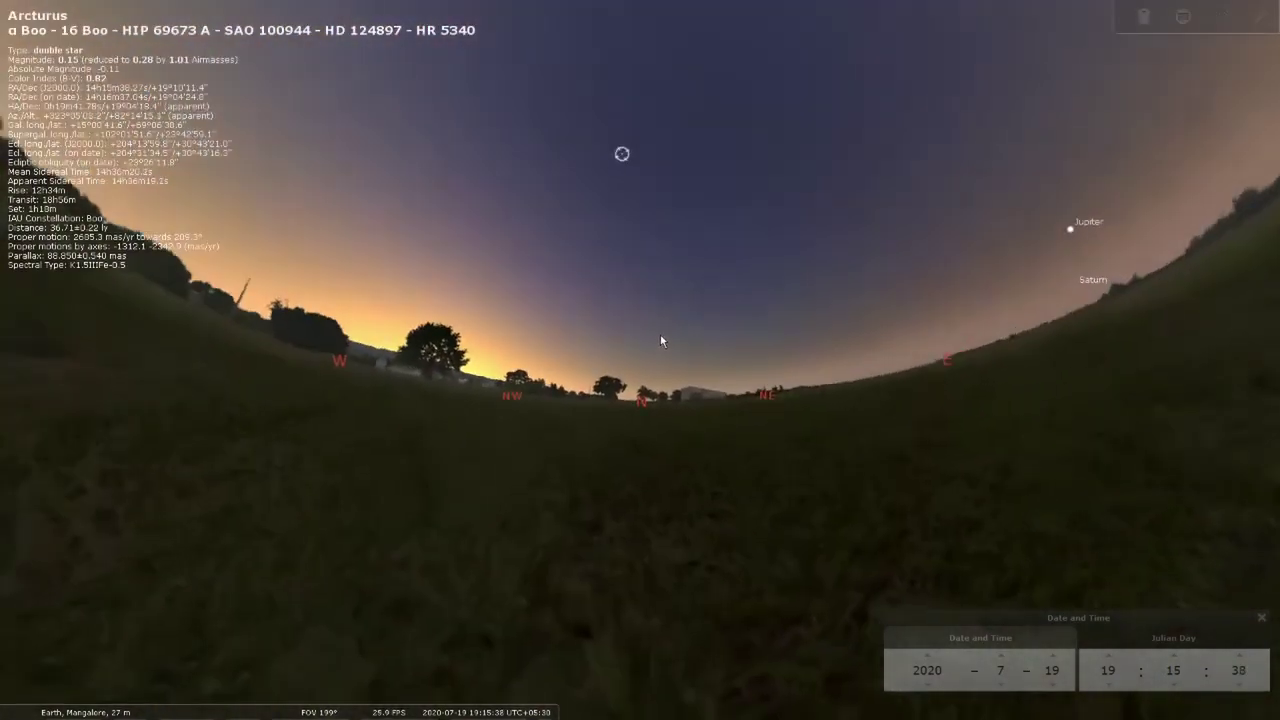
pyautogui.scroll(5, 660, 341)
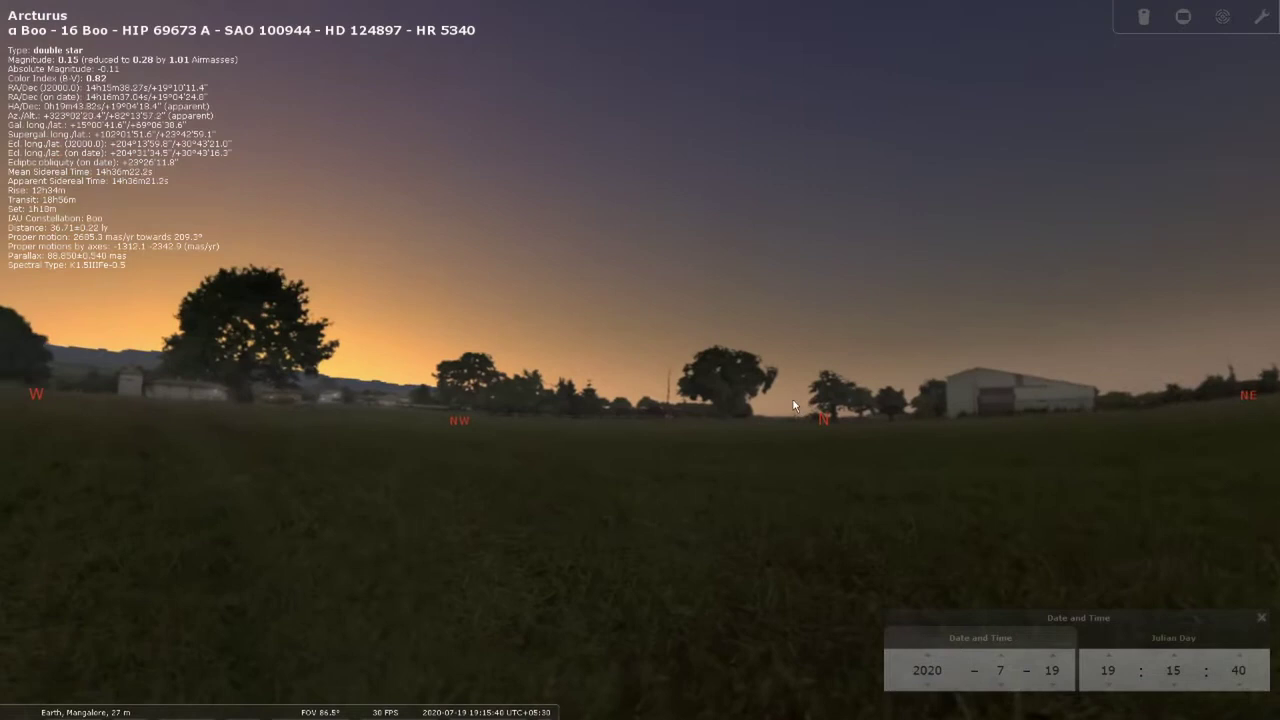
pyautogui.moveTo(793, 405); pyautogui.dragTo(931, 434)
pyautogui.moveTo(689, 449)
pyautogui.mouseDown()
pyautogui.moveTo(726, 454)
pyautogui.moveTo(686, 486)
pyautogui.moveTo(695, 582)
pyautogui.moveTo(418, 585)
pyautogui.moveTo(526, 544)
pyautogui.moveTo(508, 614)
pyautogui.mouseUp()
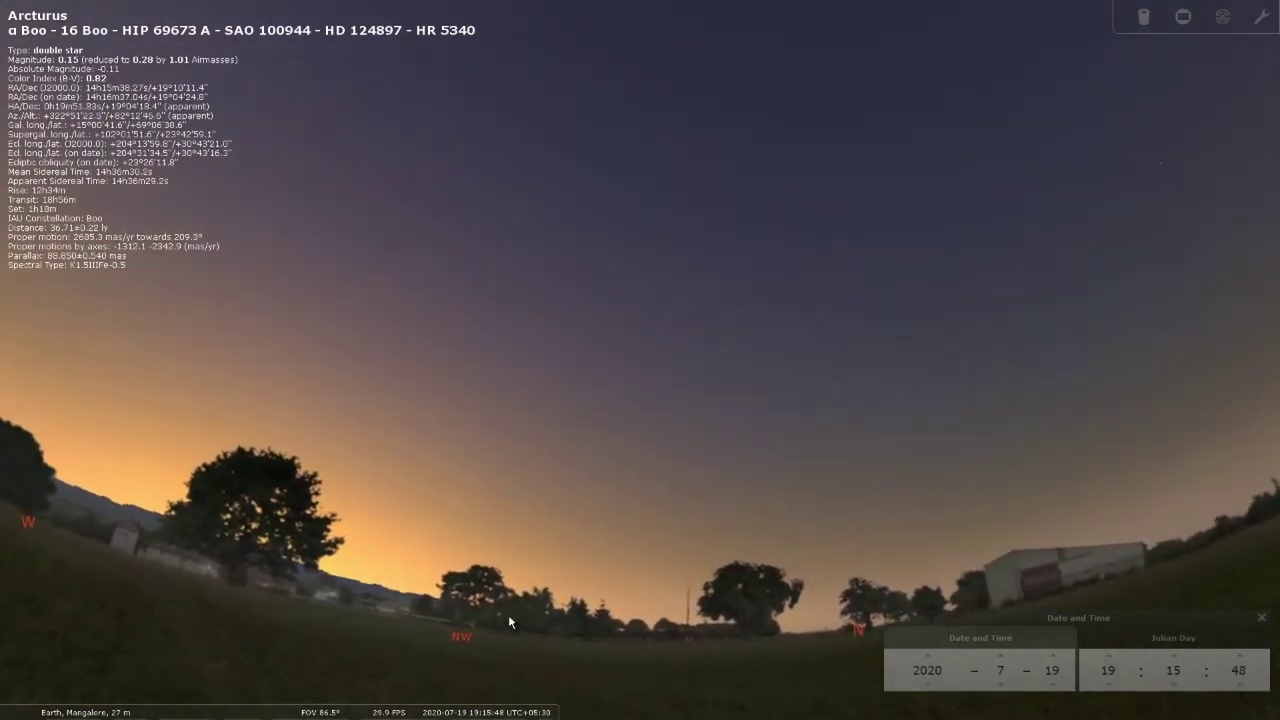
# Step: Advance the time to 19:24 and frame comet NEOWISE above the north-western trees
pyautogui.scroll(-3, 520, 610)
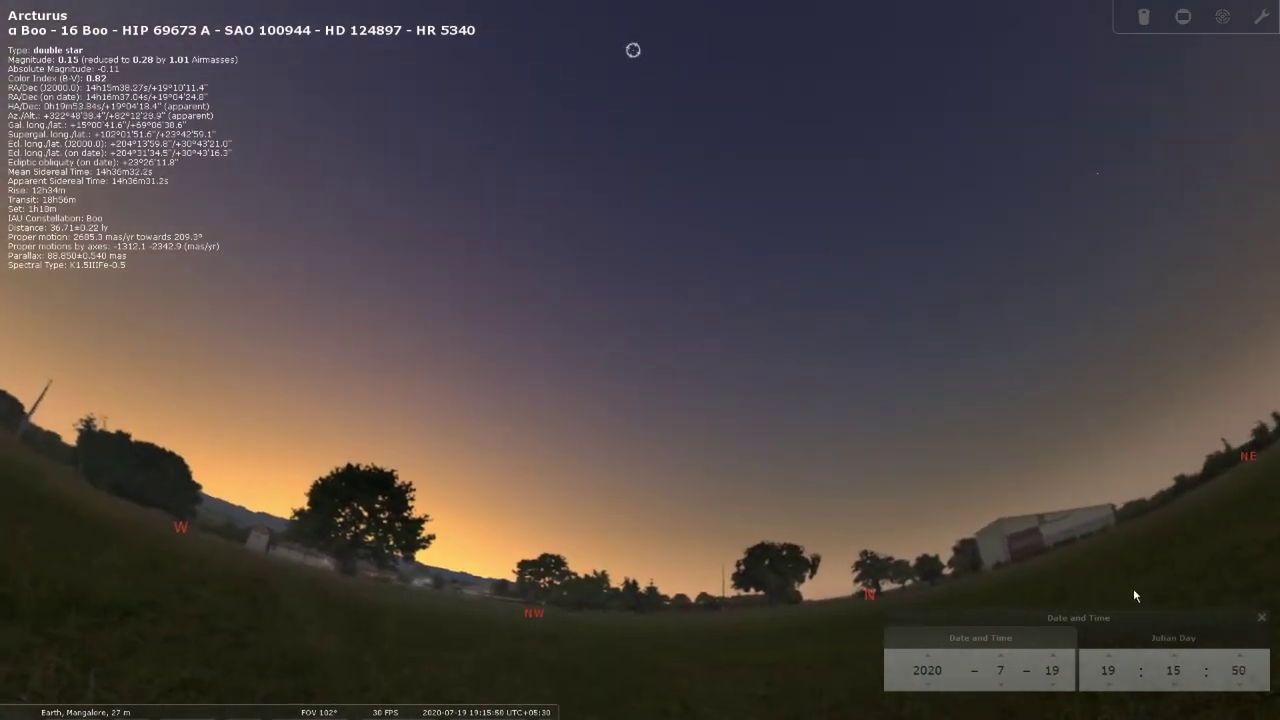
pyautogui.scroll(5, 1174, 655)
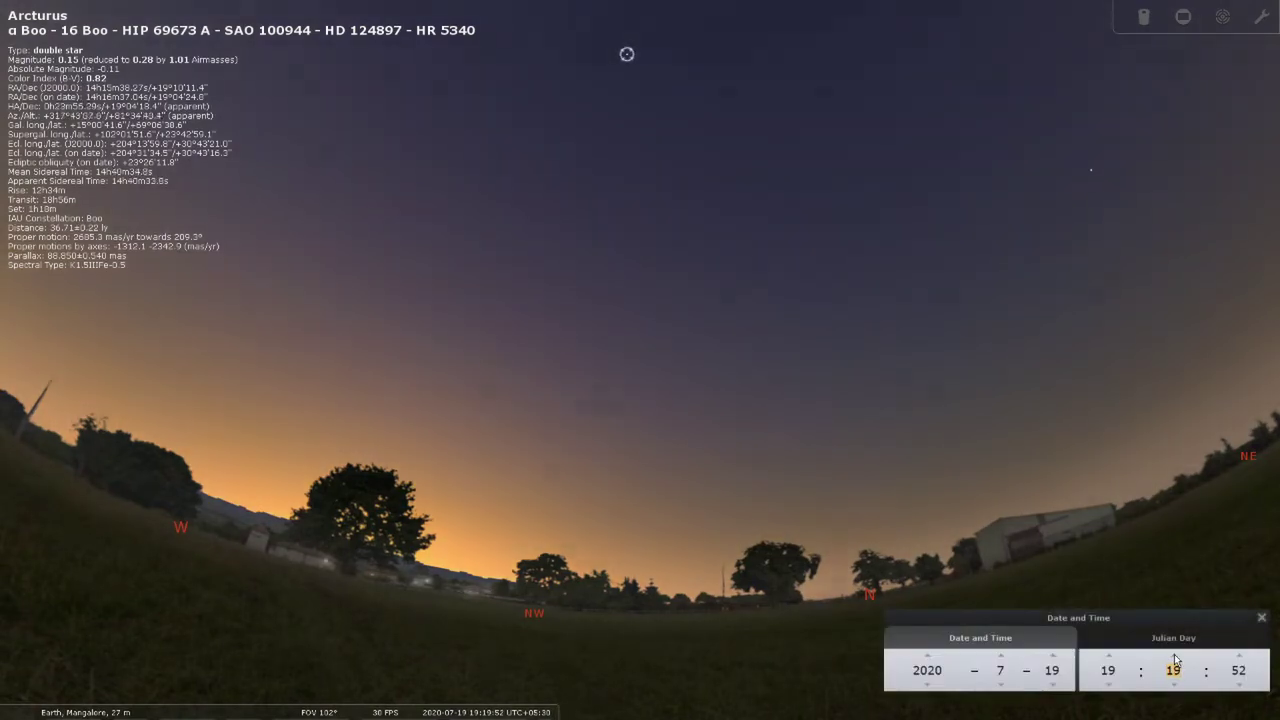
pyautogui.scroll(3, 1175, 658)
pyautogui.scroll(1, 1175, 658)
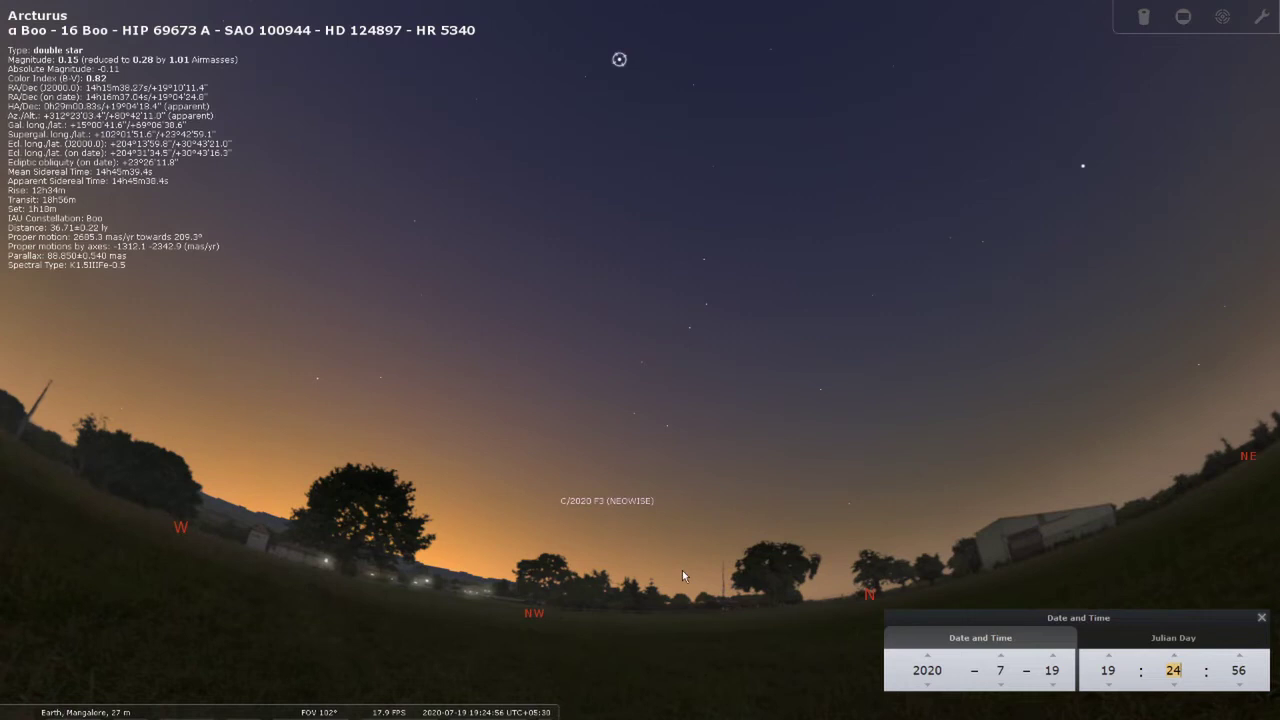
pyautogui.scroll(3, 681, 569)
pyautogui.moveTo(686, 575); pyautogui.dragTo(629, 453)
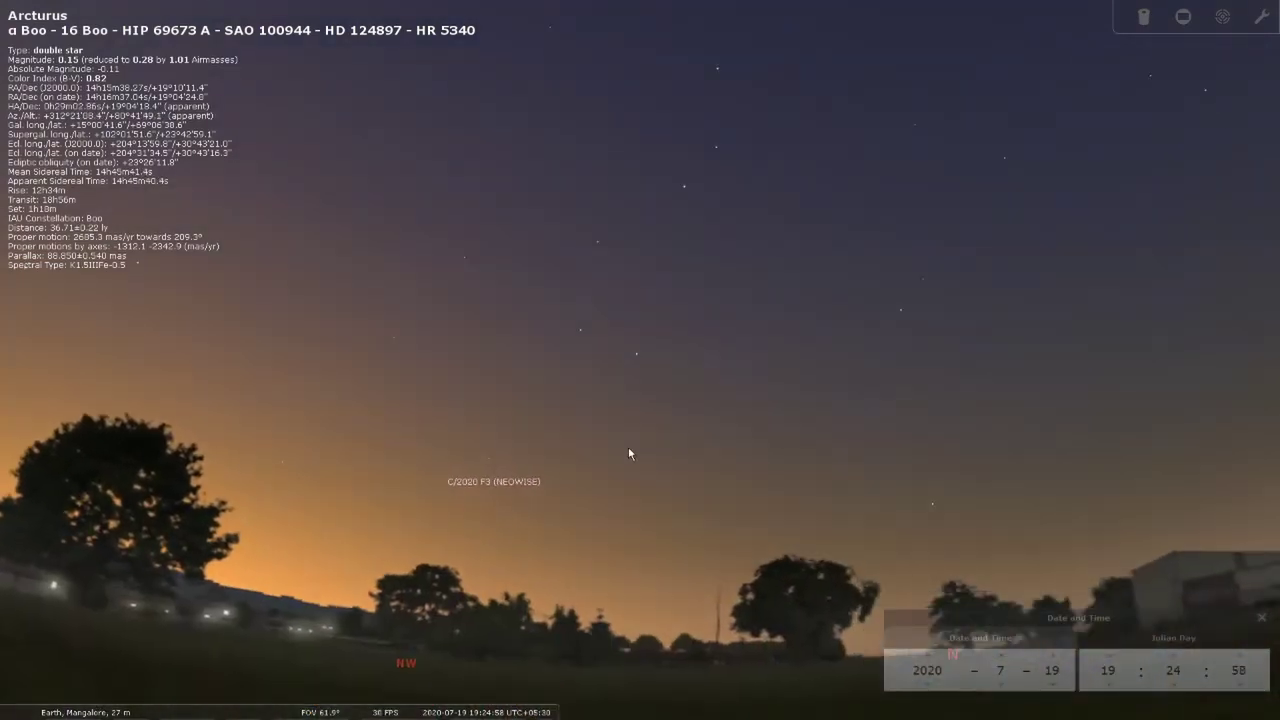
# Step: Identify the Big Dipper stars Alkaid, Mizar, Alioth, Megrez, Phecda, Merak and Dubhe
pyautogui.click(716, 71)
pyautogui.click(716, 148)
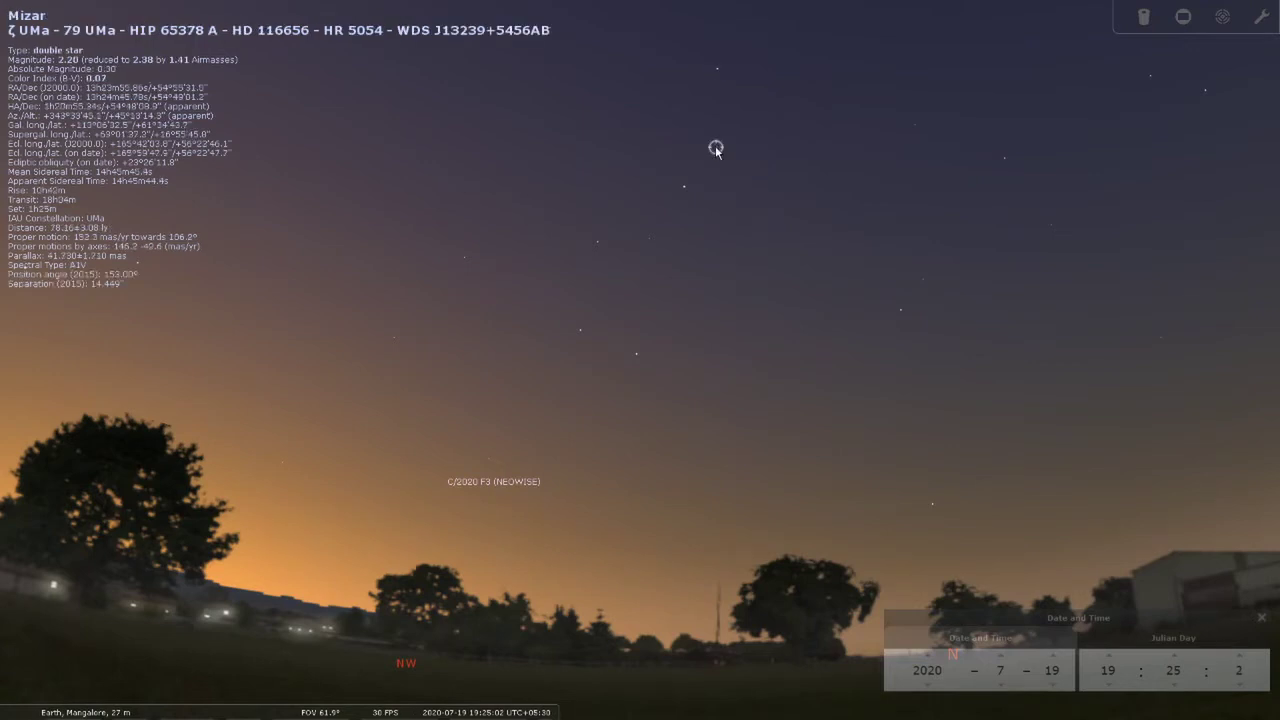
pyautogui.click(684, 187)
pyautogui.click(649, 240)
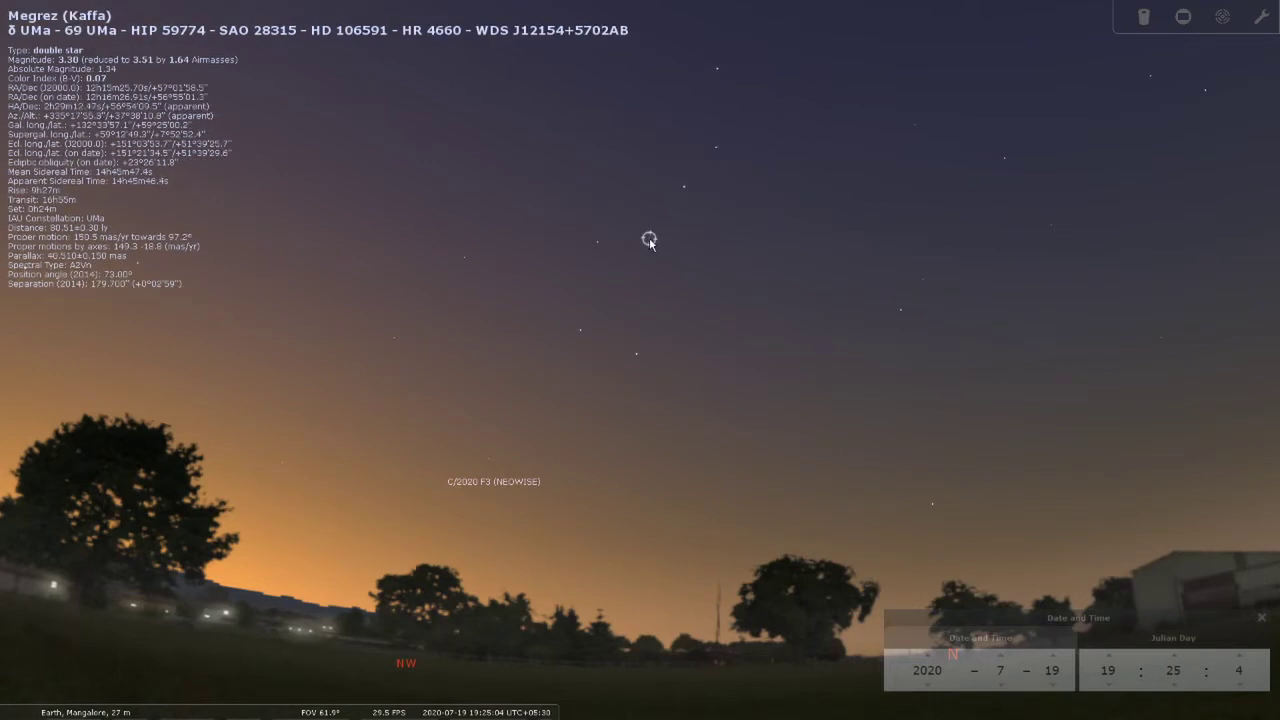
pyautogui.click(598, 243)
pyautogui.click(580, 331)
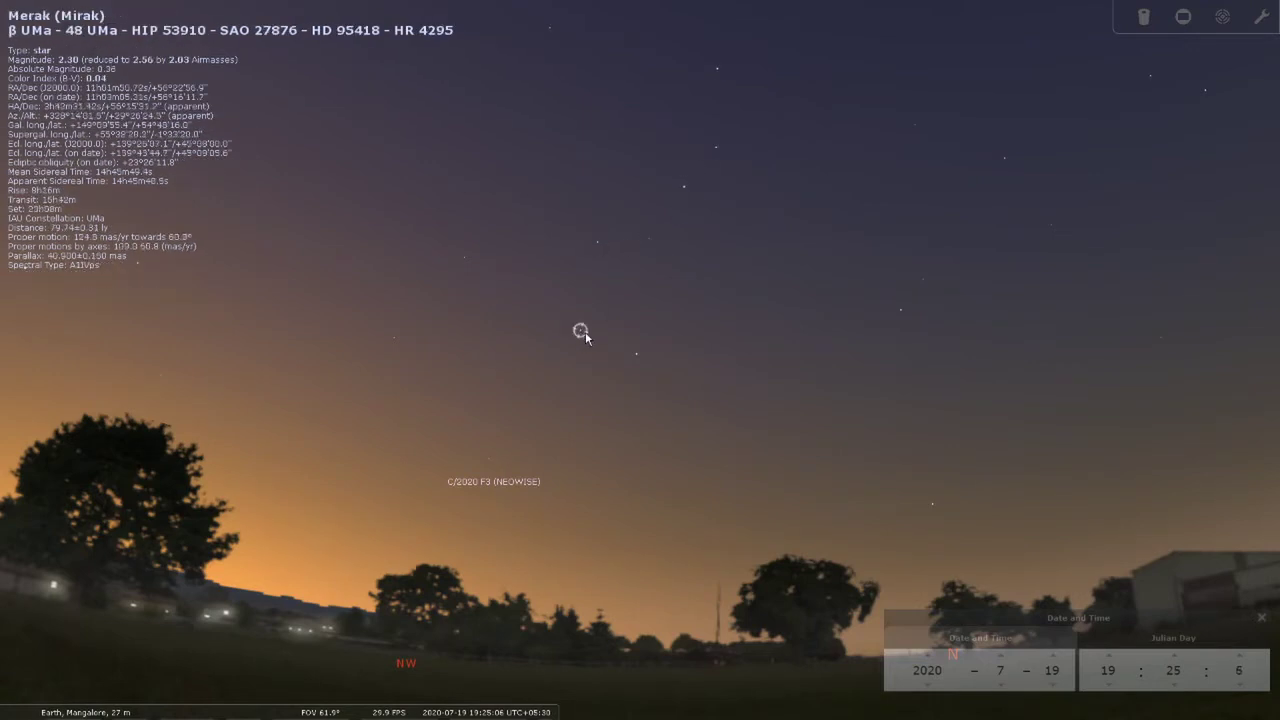
pyautogui.click(637, 355)
# Step: Shift the view with the arrow keys and reselect Mizar, Alioth, Megrez and Merak
pyautogui.press('Left')
pyautogui.press('Down')
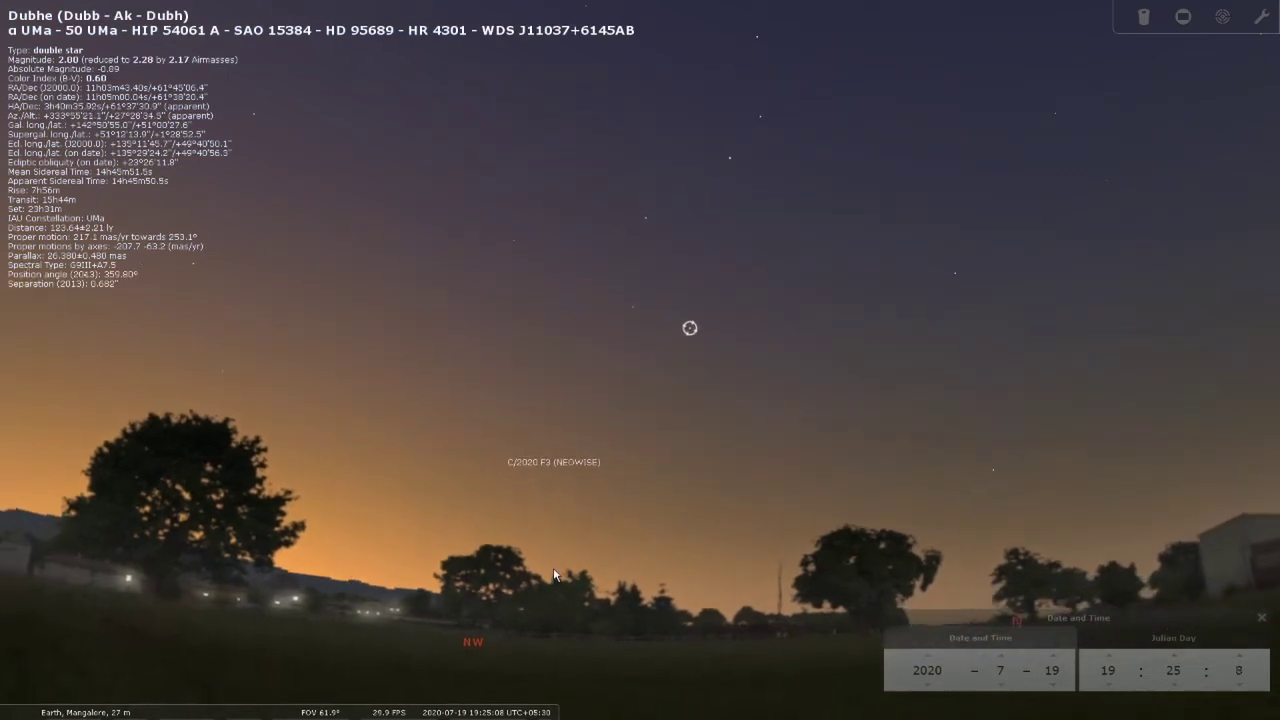
pyautogui.press('Up')
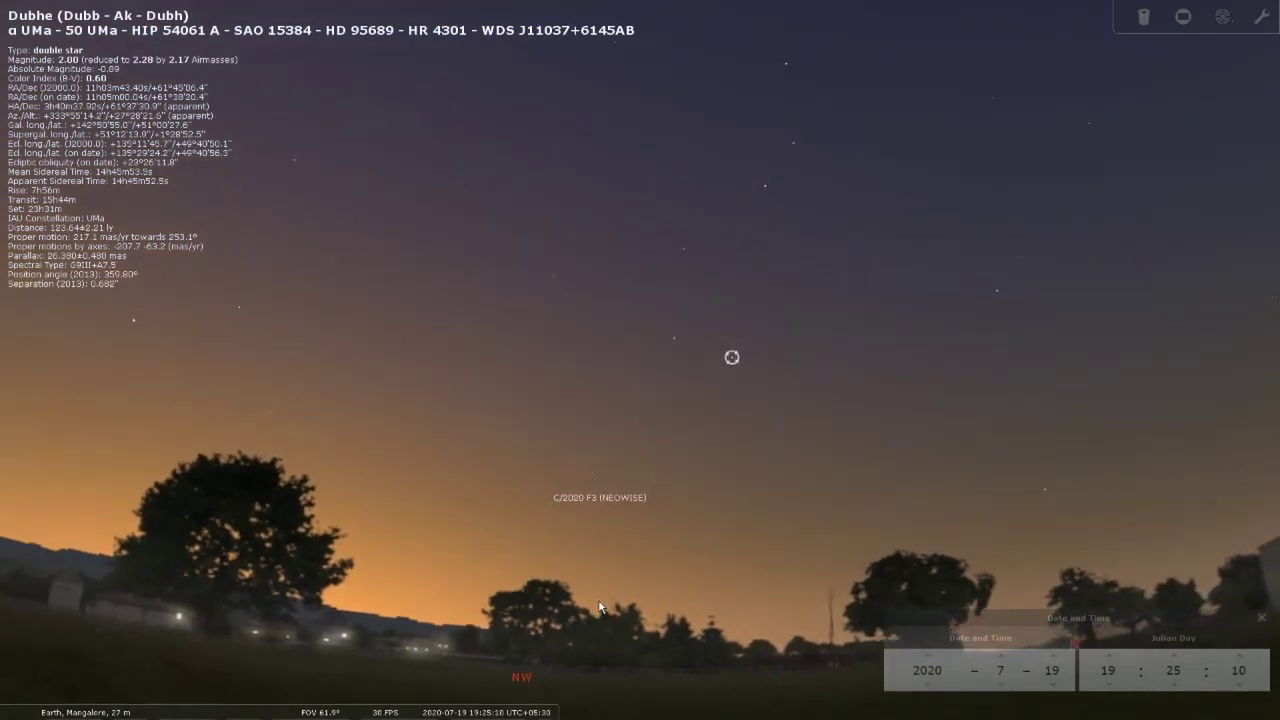
pyautogui.click(791, 144)
pyautogui.click(765, 186)
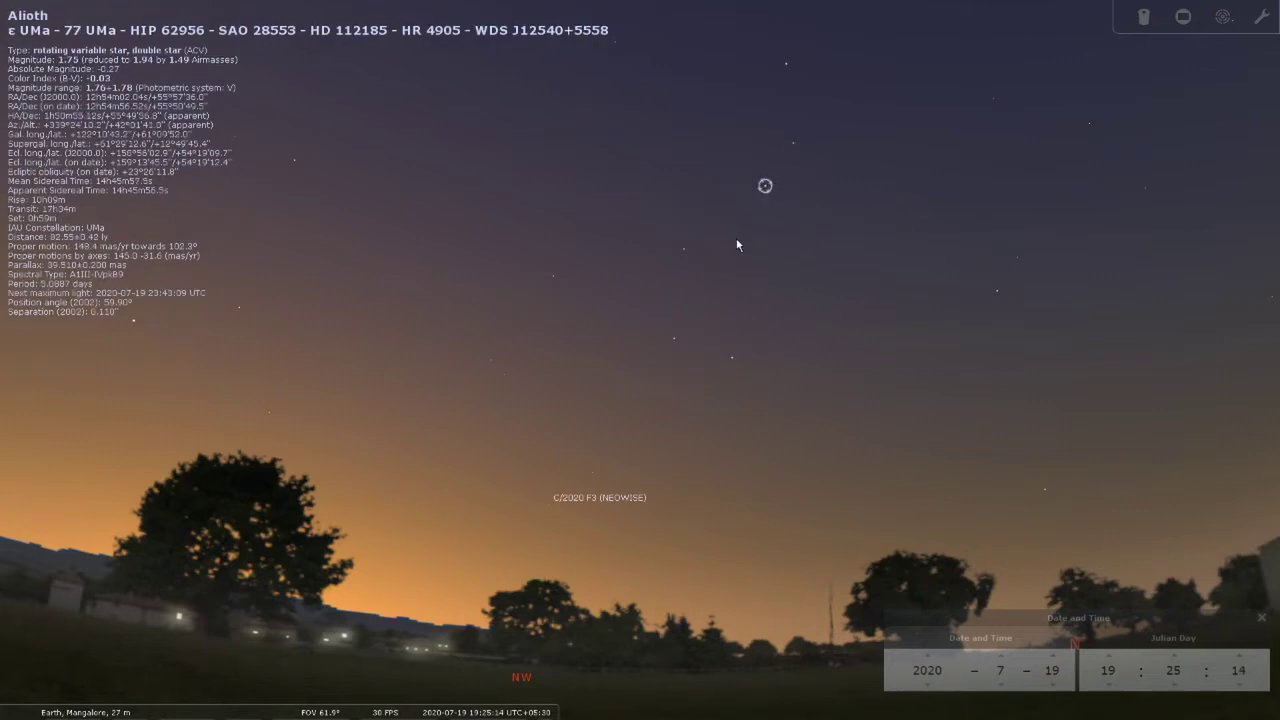
pyautogui.click(735, 240)
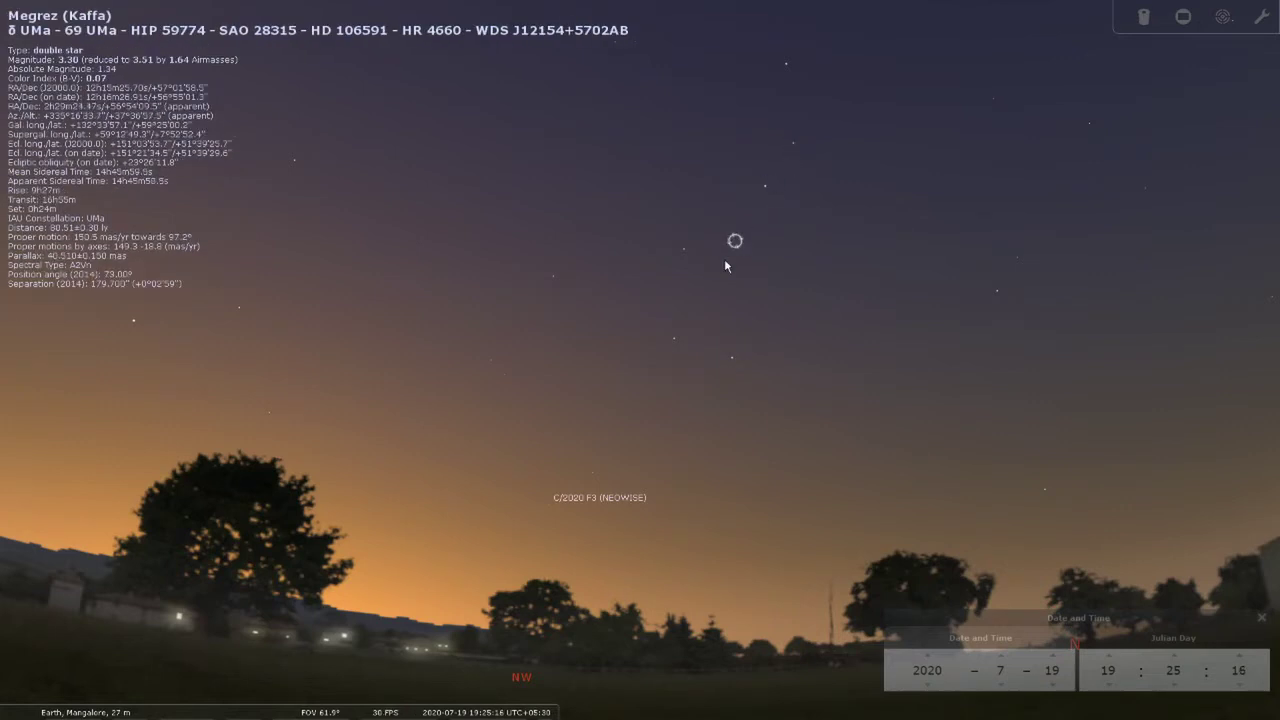
pyautogui.click(675, 338)
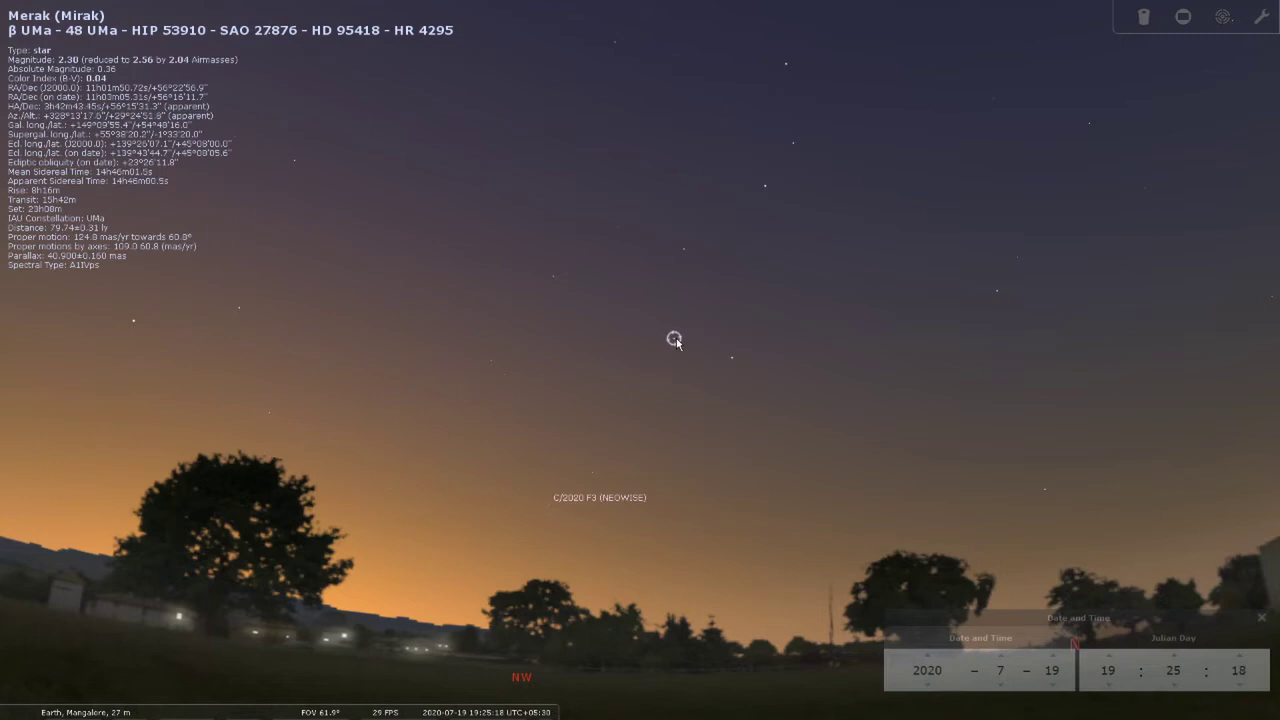
# Step: Centre and zoom in on comet C/2020 F3 (NEOWISE), keeping it above the trees
pyautogui.doubleClick(548, 506)
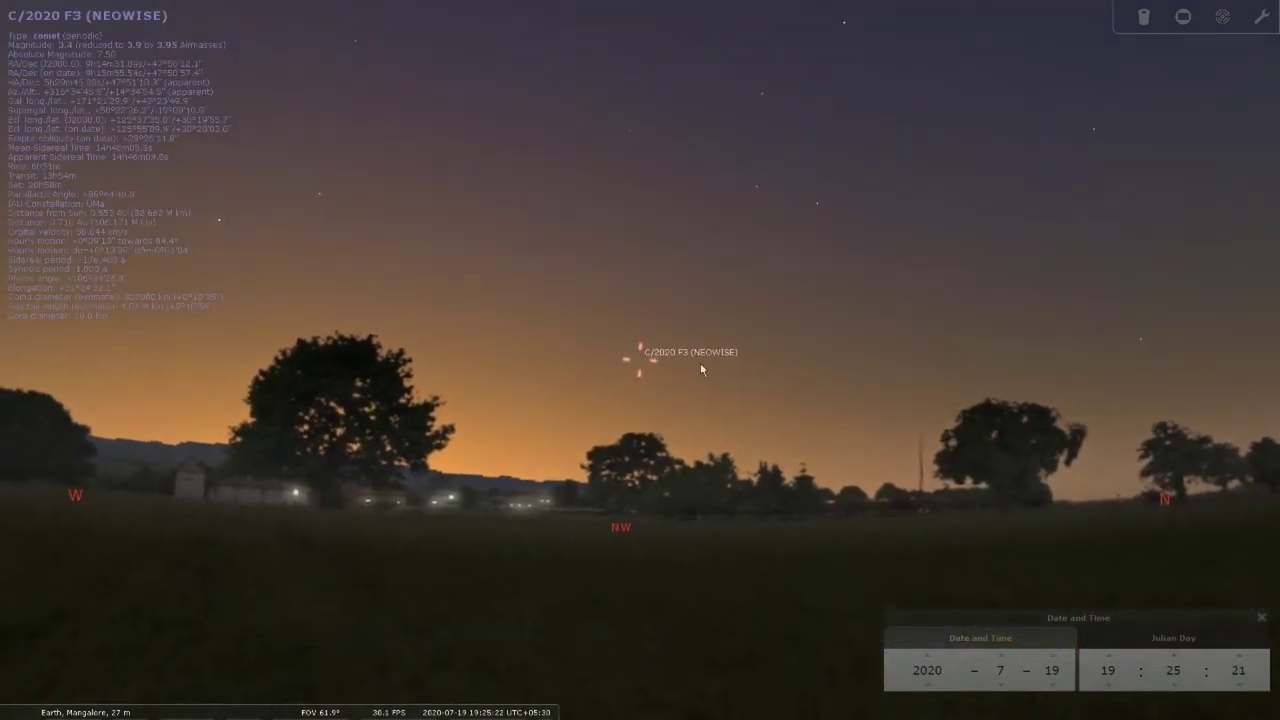
pyautogui.press('/')
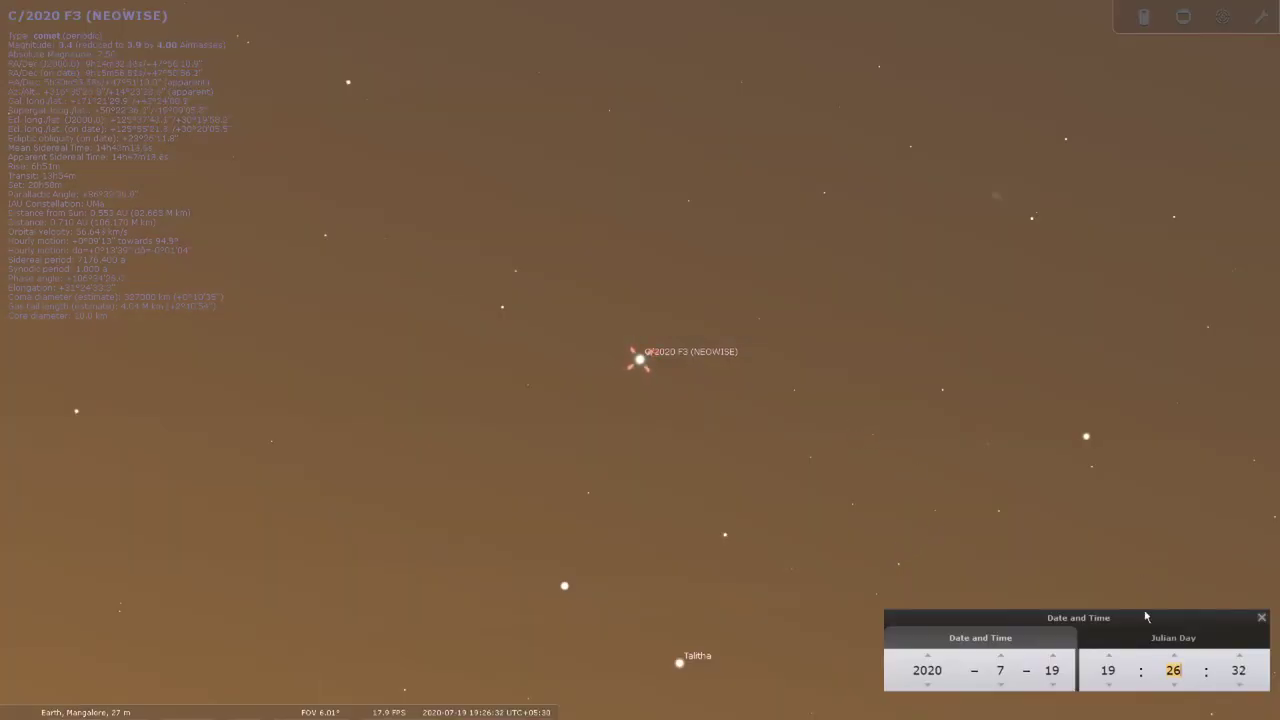
pyautogui.scroll(6, 1172, 658)
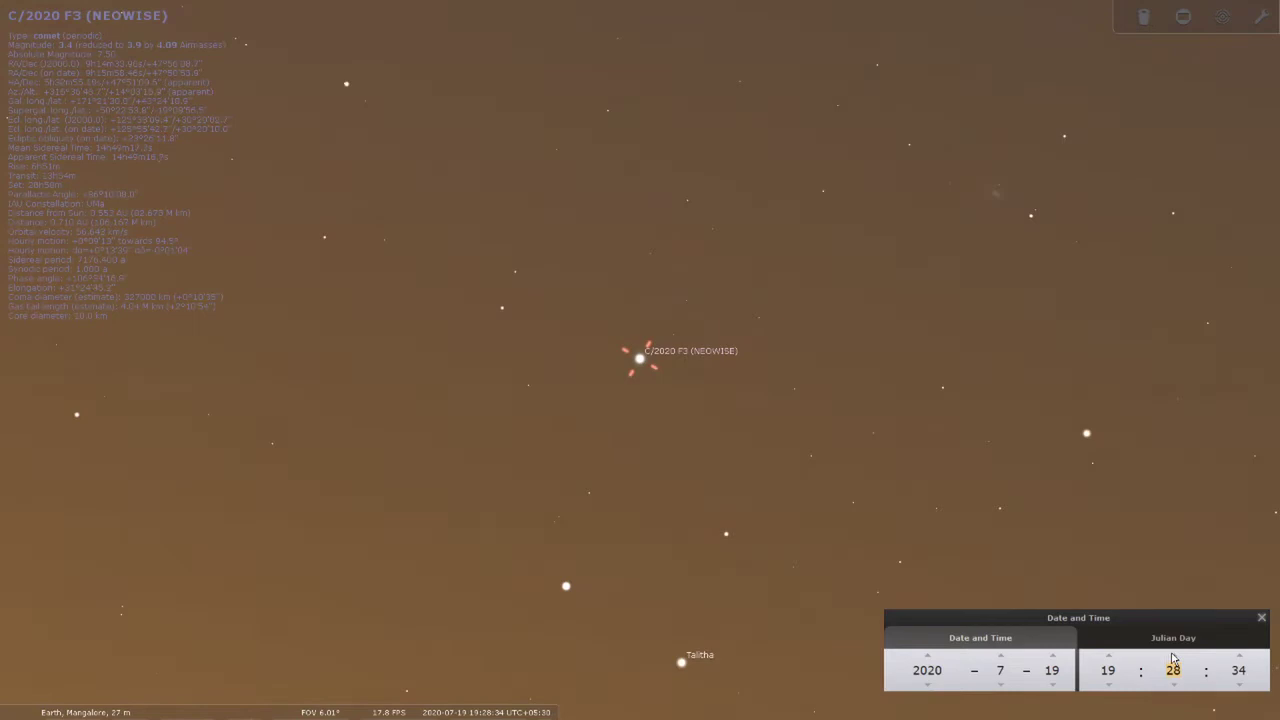
pyautogui.scroll(8, 1173, 658)
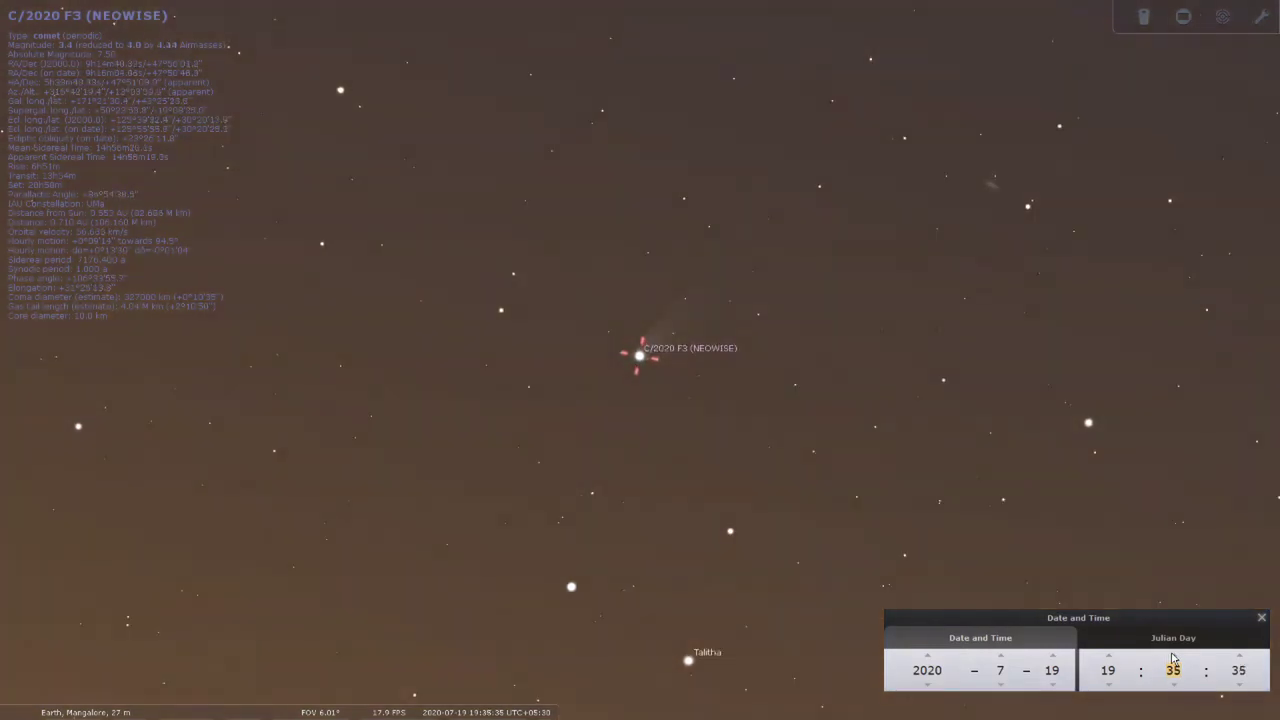
pyautogui.scroll(4, 1173, 658)
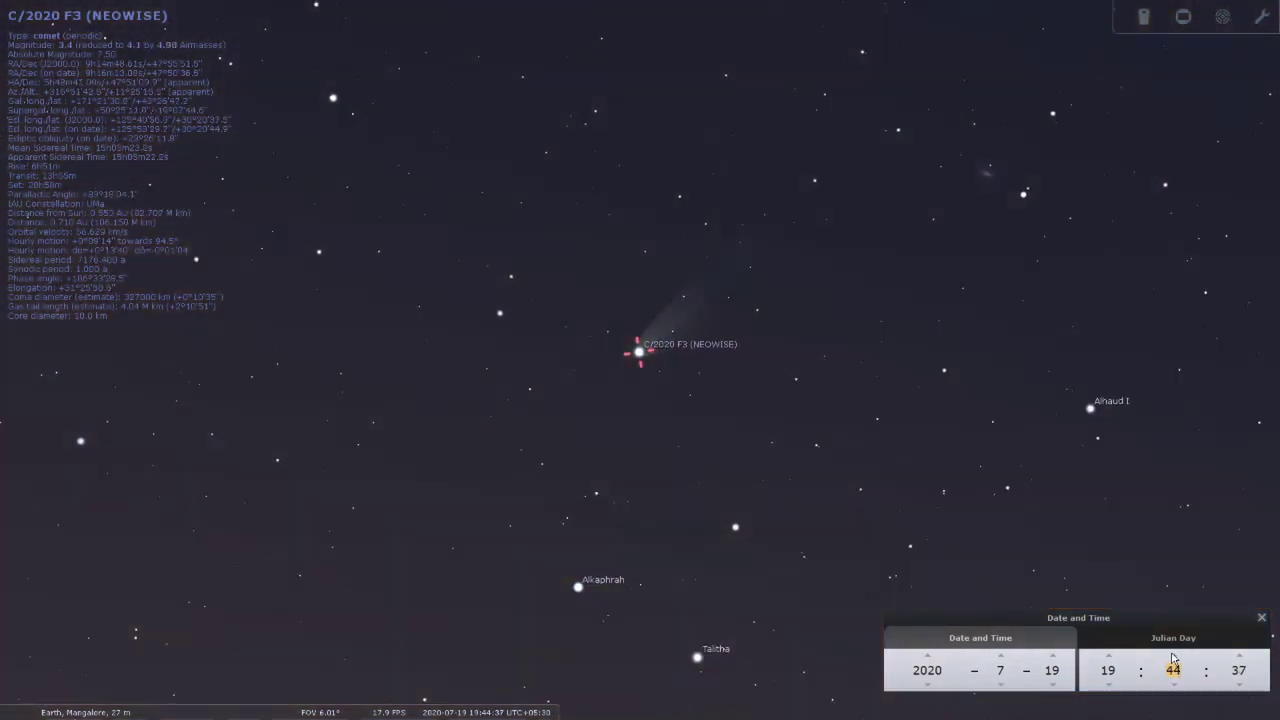
pyautogui.scroll(2, 1173, 658)
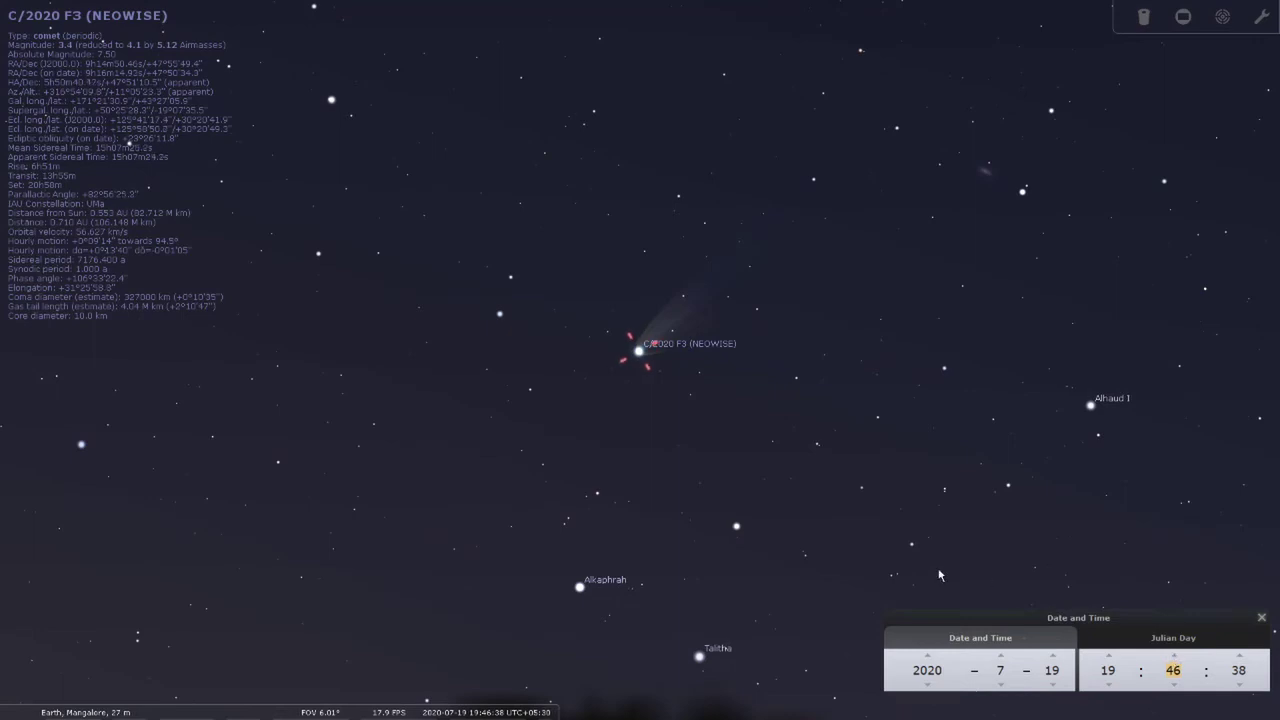
pyautogui.scroll(-3, 940, 575)
pyautogui.scroll(-3, 760, 580)
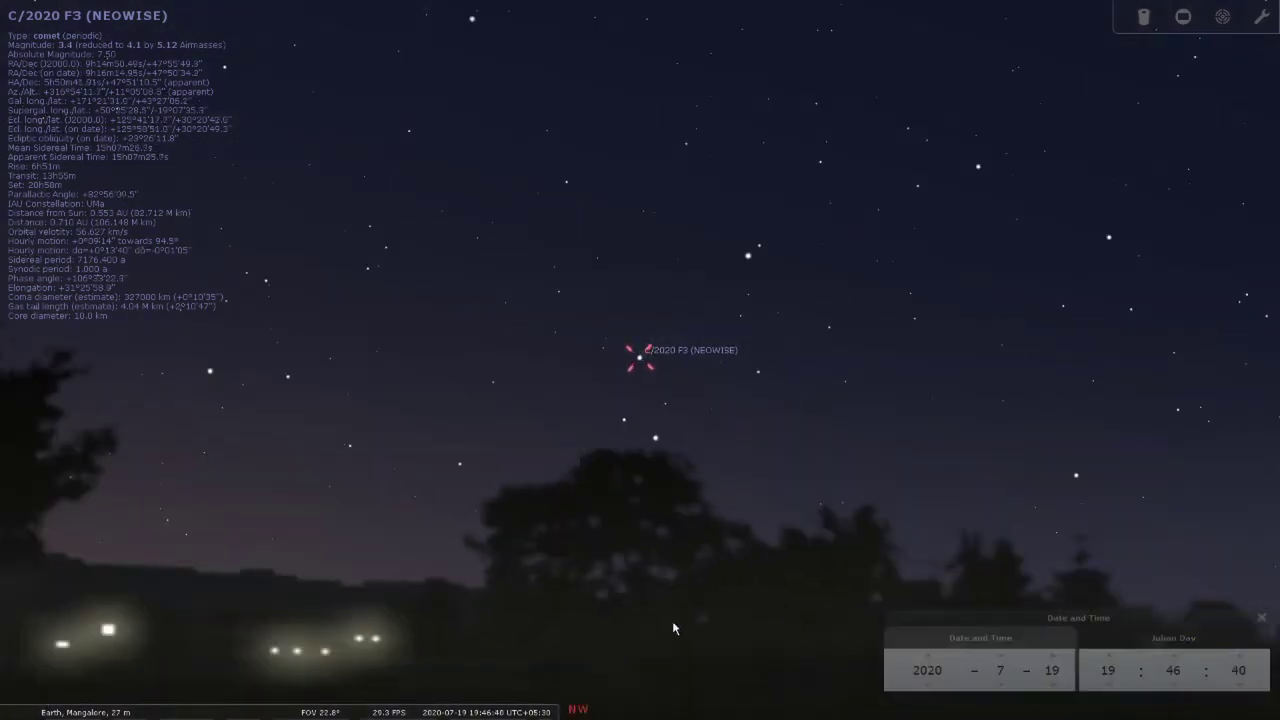
pyautogui.moveTo(672, 623); pyautogui.dragTo(645, 573)
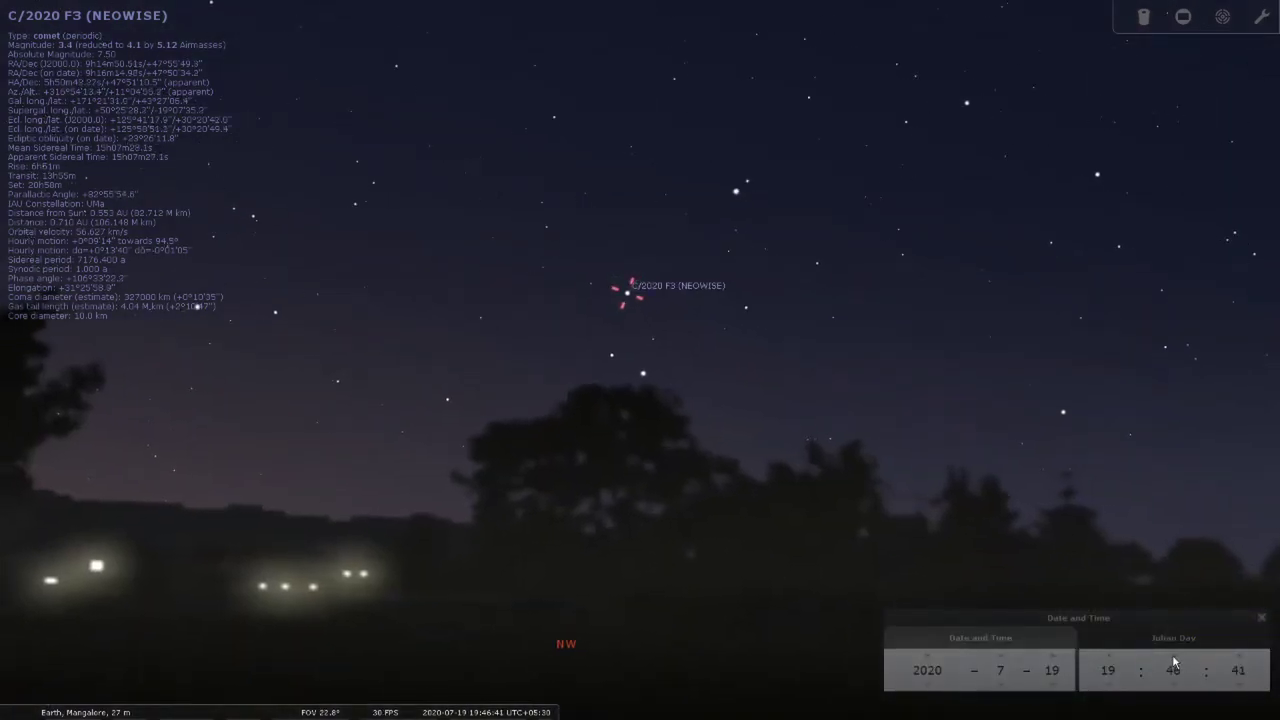
# Step: Advance the time to 19:57 and frame the comet above the north-western horizon
pyautogui.scroll(1, 1173, 663)
pyautogui.scroll(5, 1175, 662)
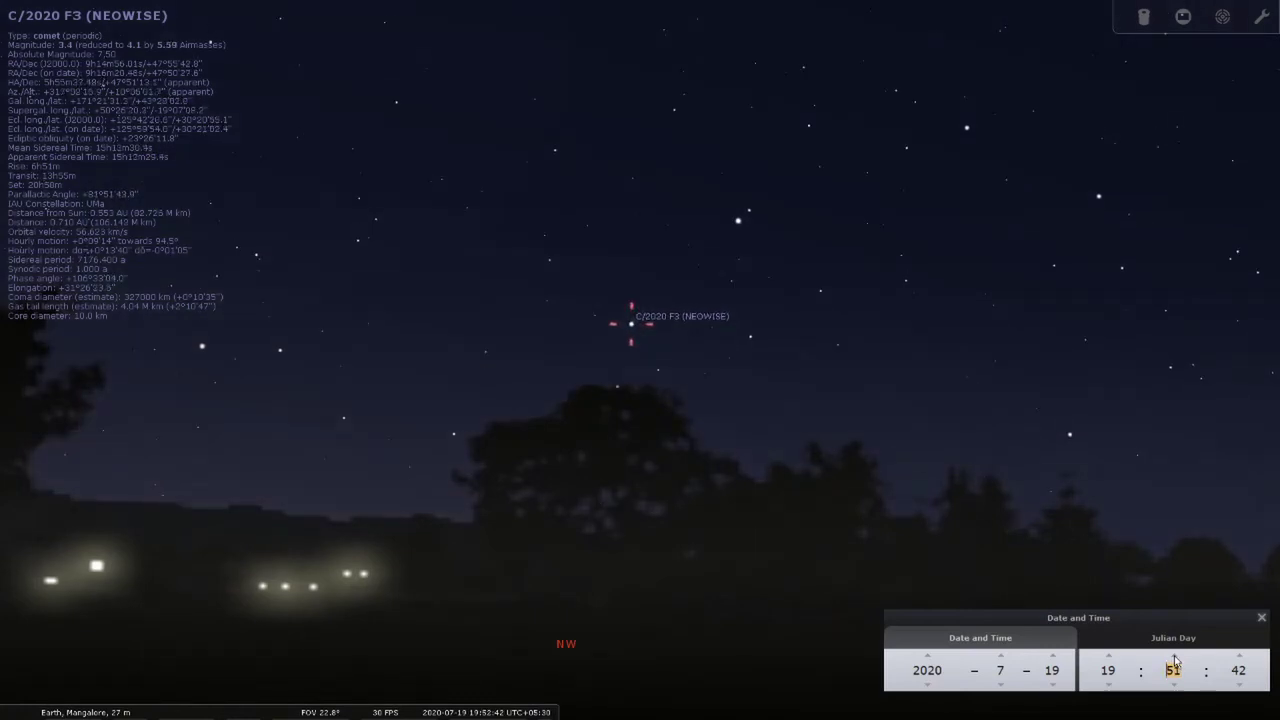
pyautogui.scroll(5, 1175, 662)
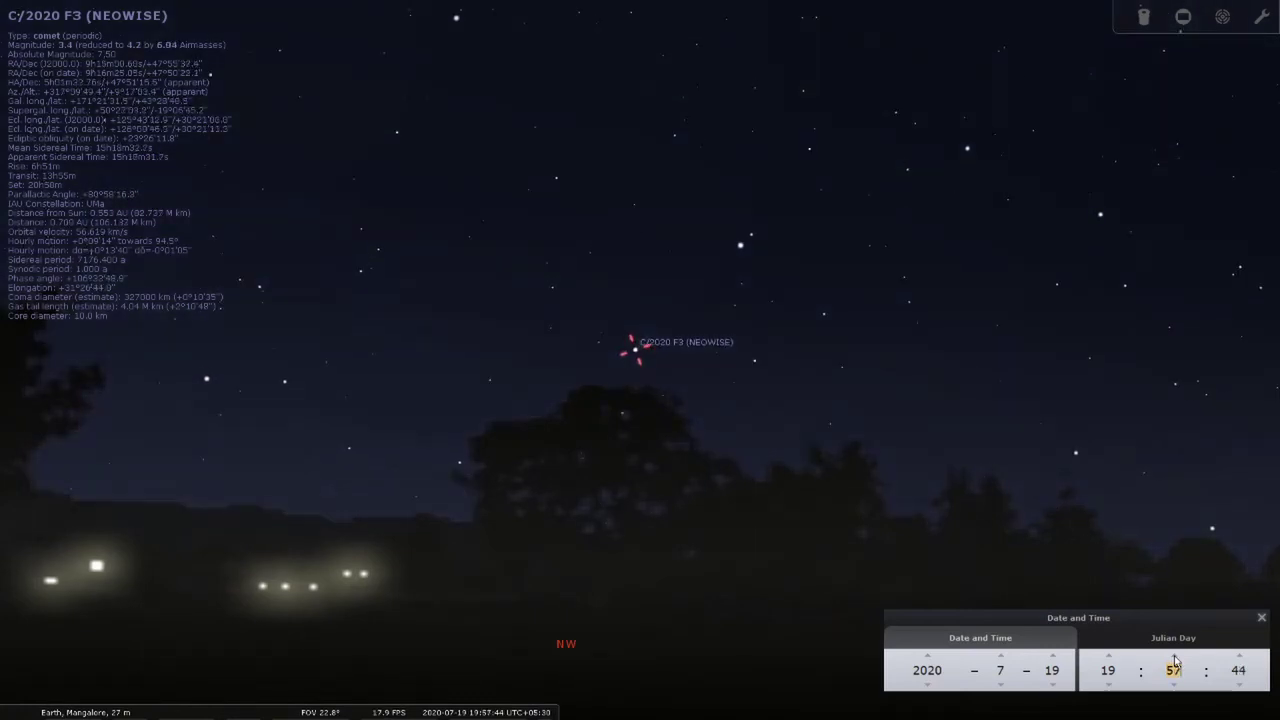
pyautogui.scroll(5, 690, 418)
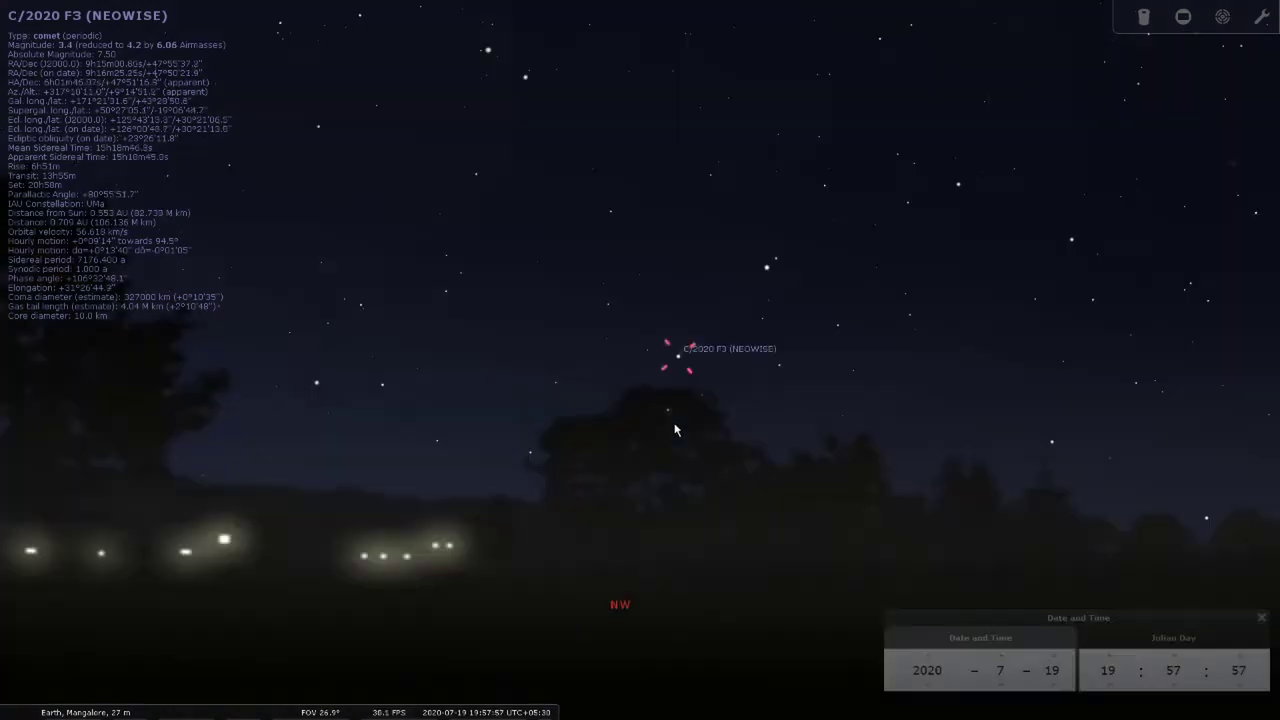
pyautogui.scroll(-5, 646, 516)
pyautogui.moveTo(648, 451); pyautogui.dragTo(640, 586)
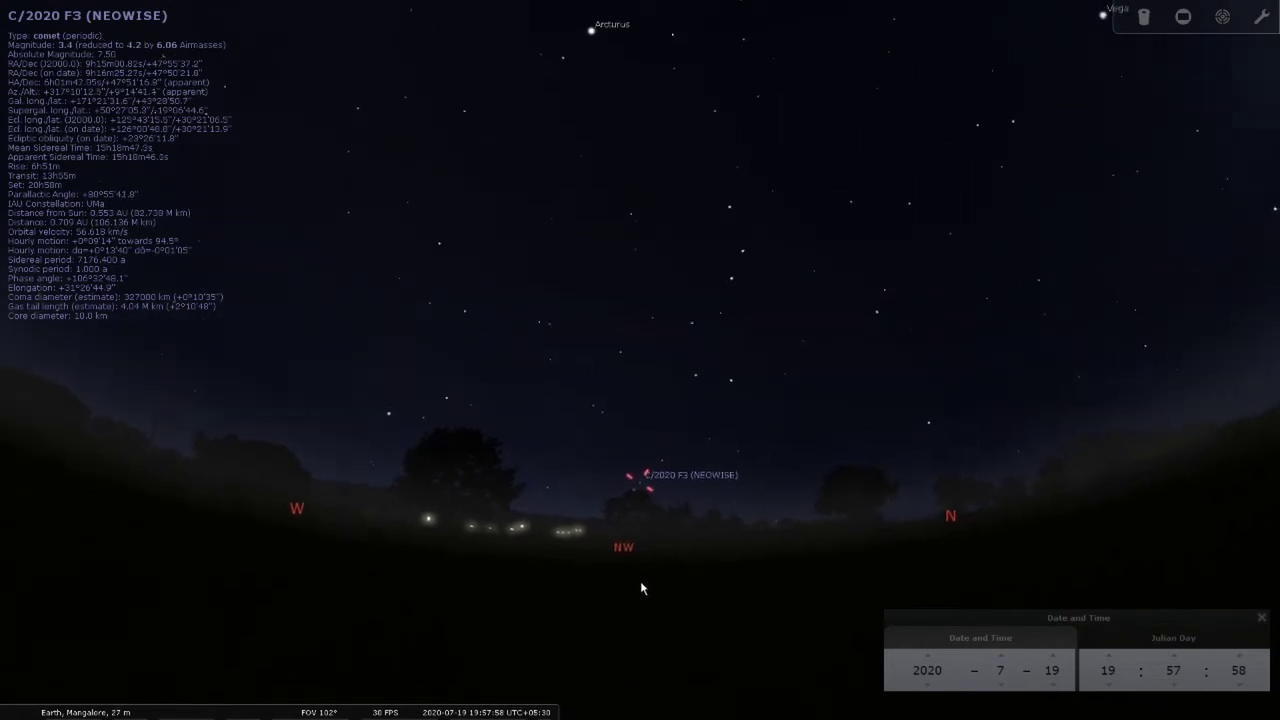
# Step: Change the date to 20 July, set the time to 19:30, and centre comet NEOWISE
pyautogui.doubleClick(1160, 669)
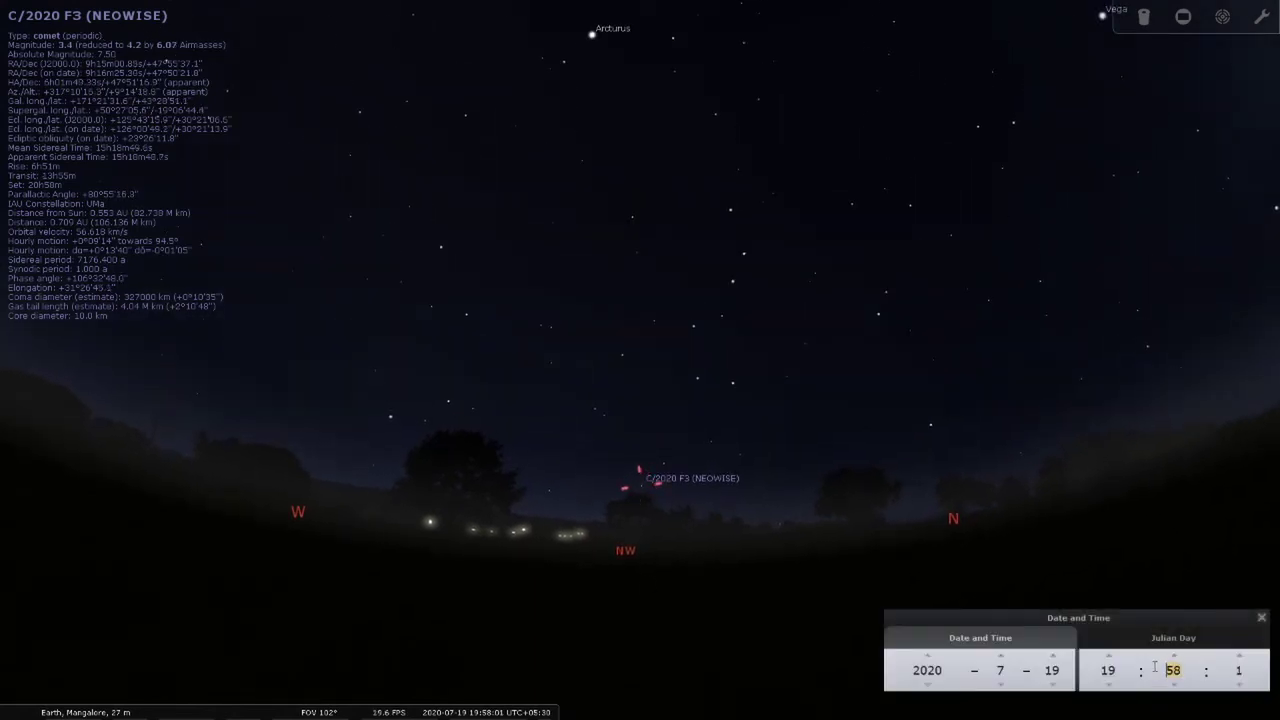
pyautogui.write('15')
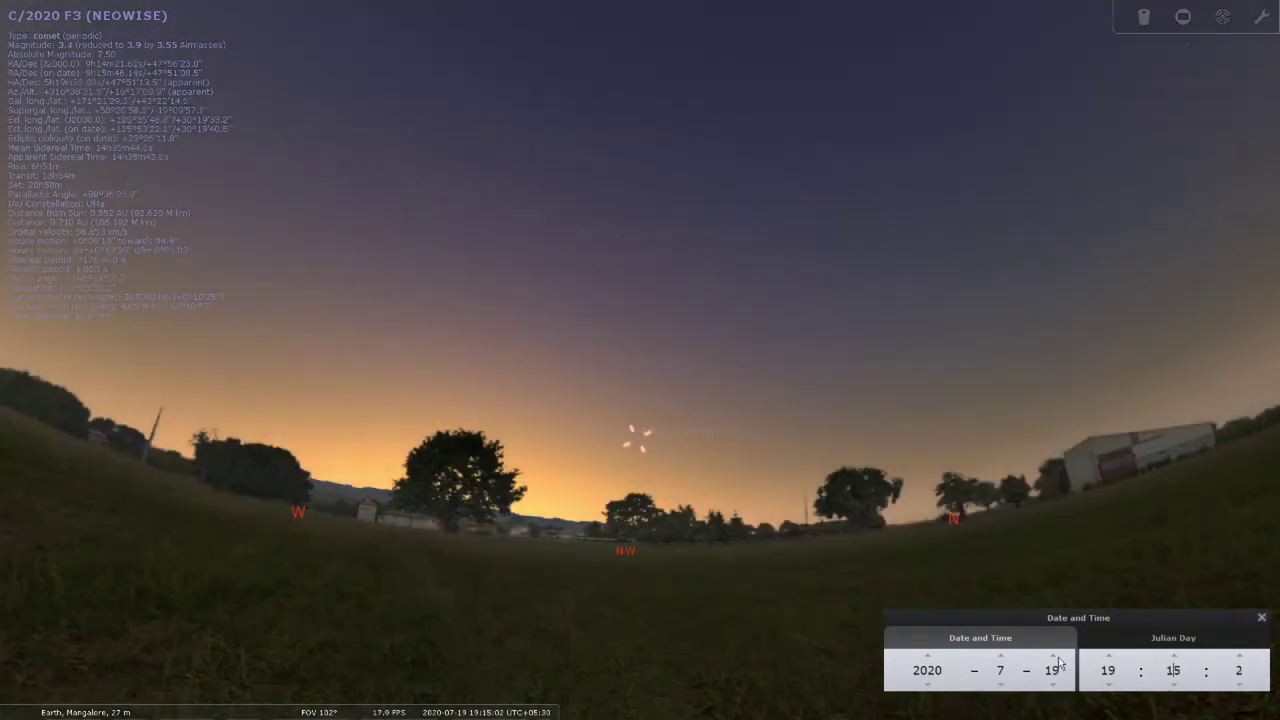
pyautogui.click(1052, 656)
pyautogui.scroll(7, 1174, 662)
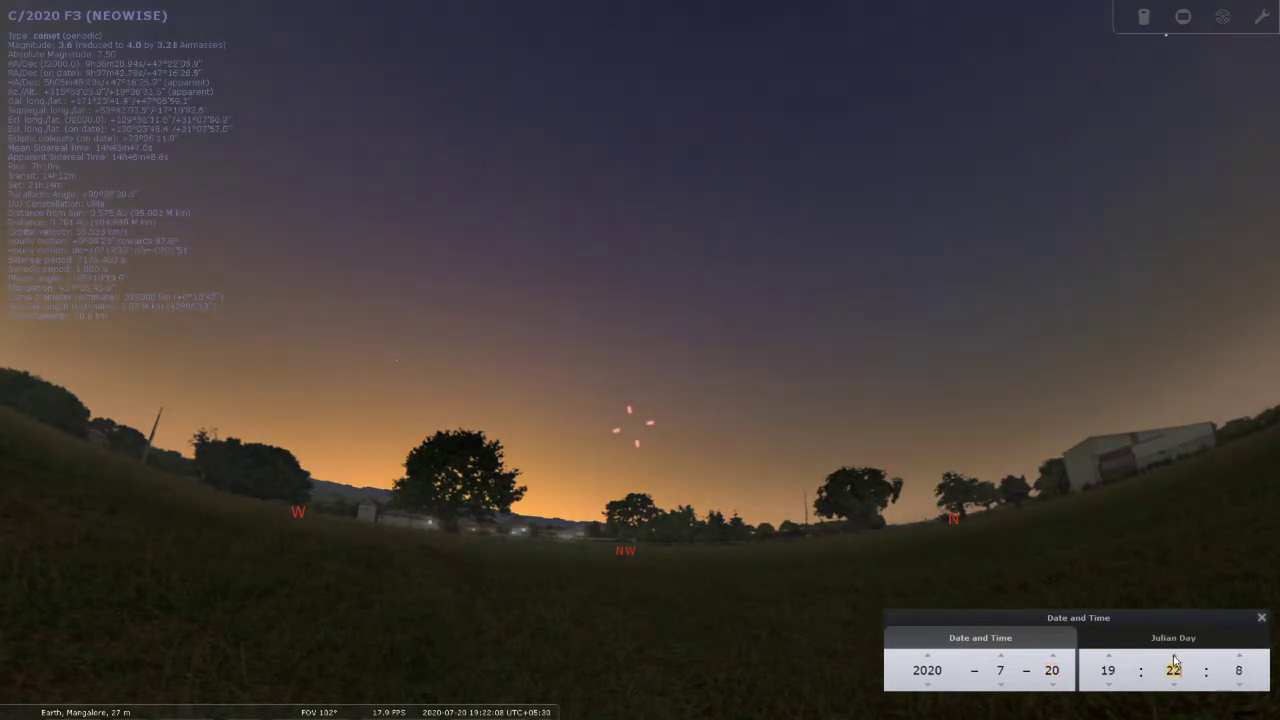
pyautogui.scroll(8, 1174, 662)
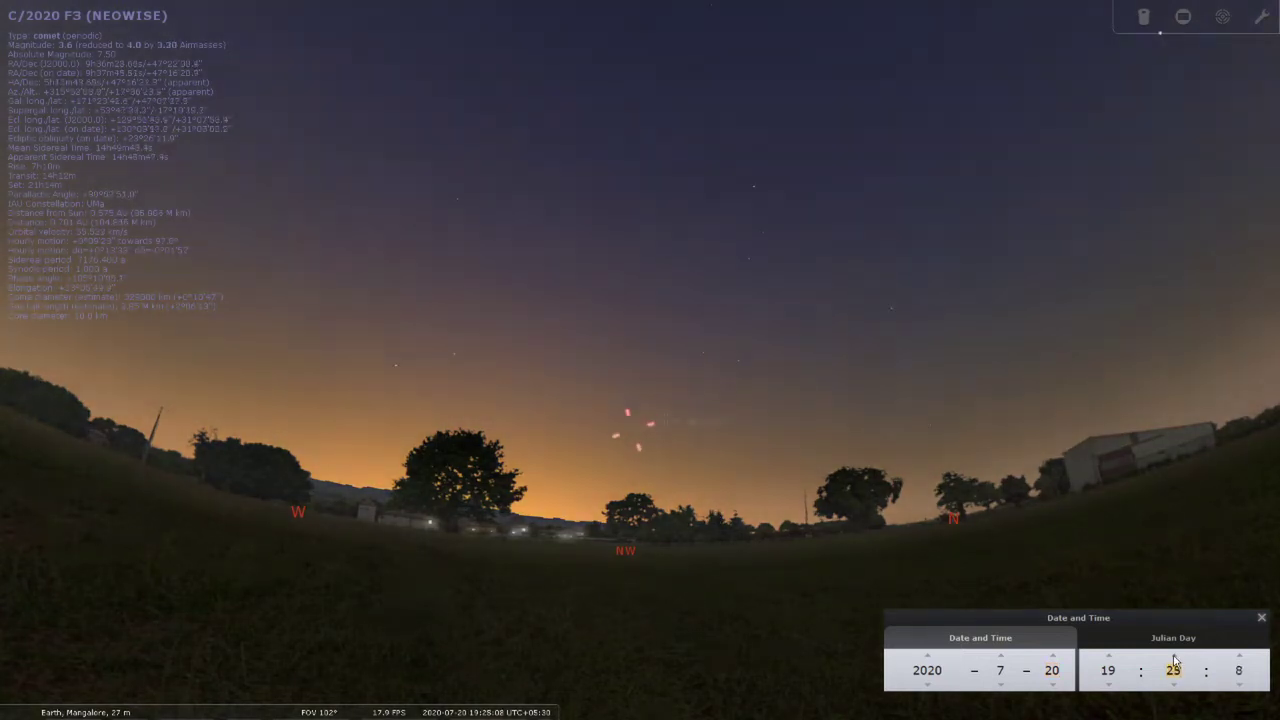
pyautogui.scroll(3, 696, 572)
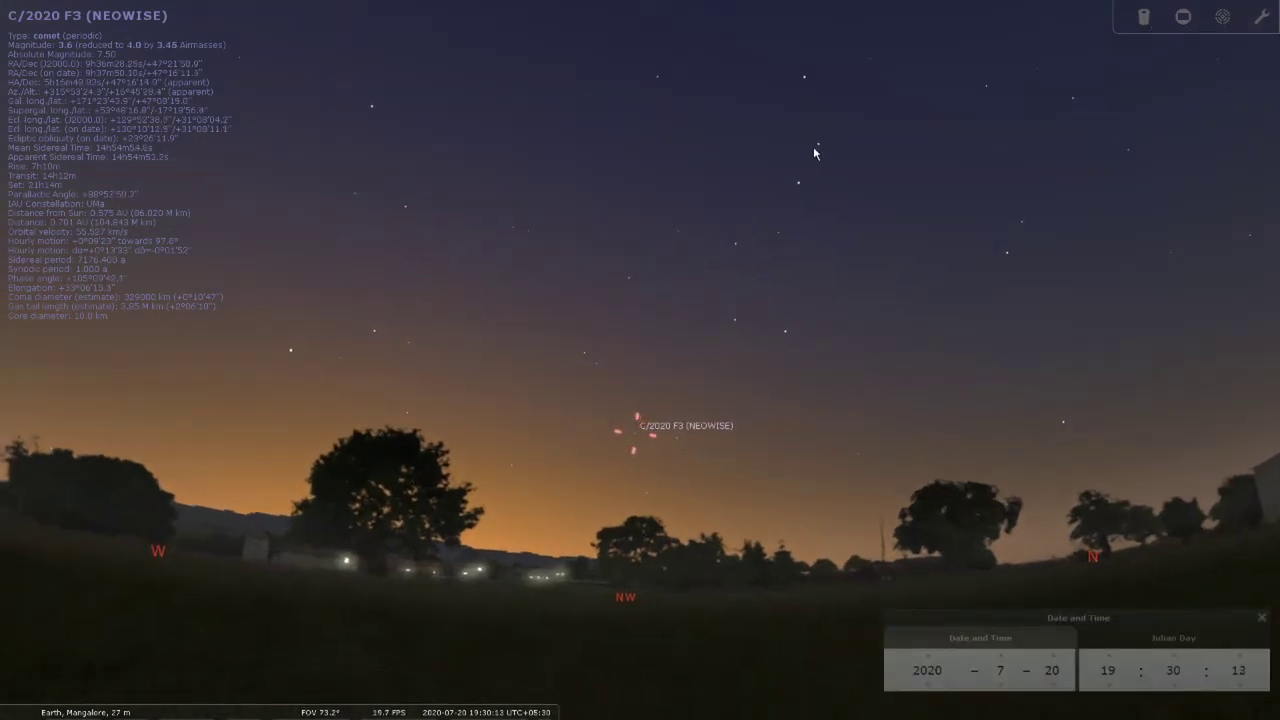
pyautogui.moveTo(788, 198); pyautogui.dragTo(781, 229)
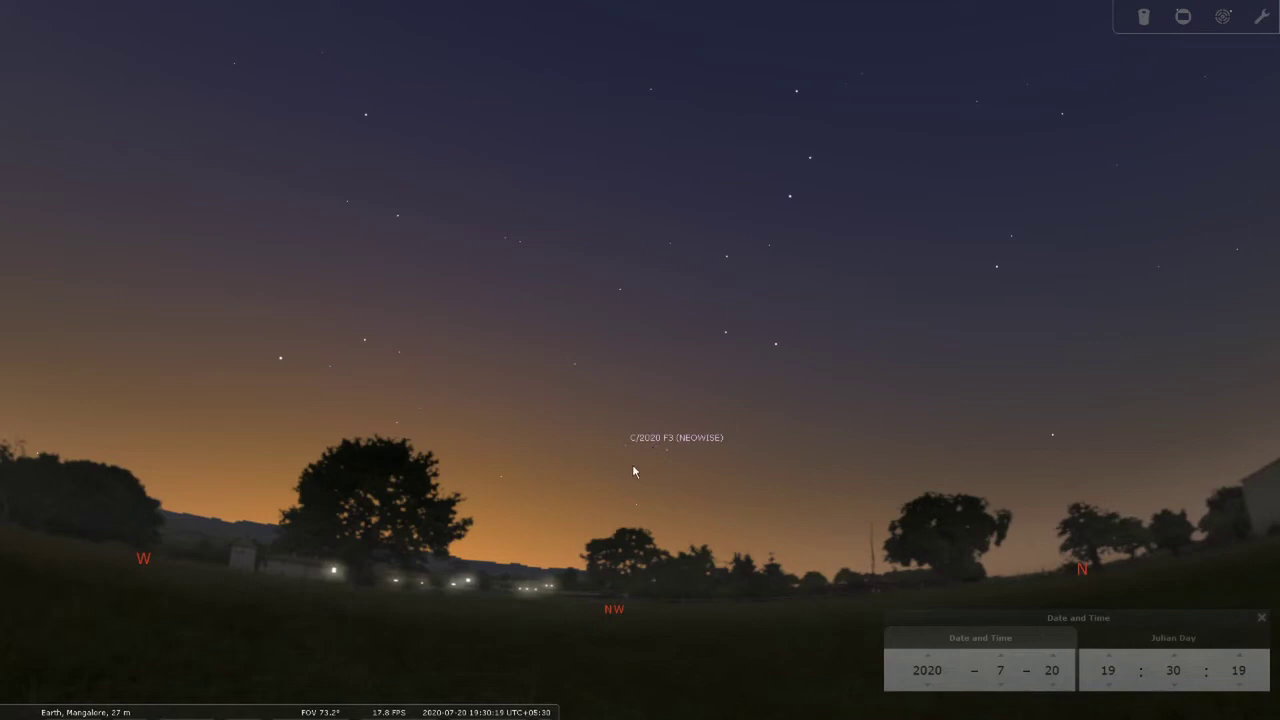
# Step: Step the date to 21 July, select comet NEOWISE, then advance to 23 July
pyautogui.click(1051, 656)
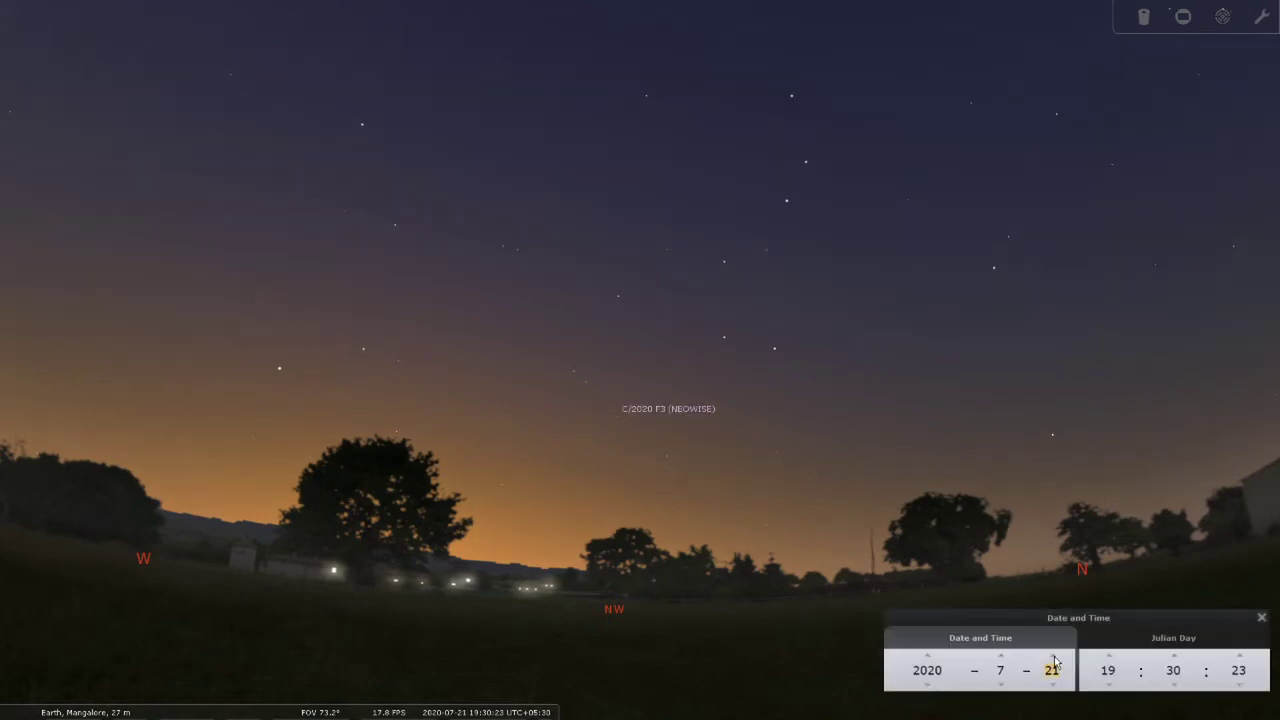
pyautogui.click(621, 417)
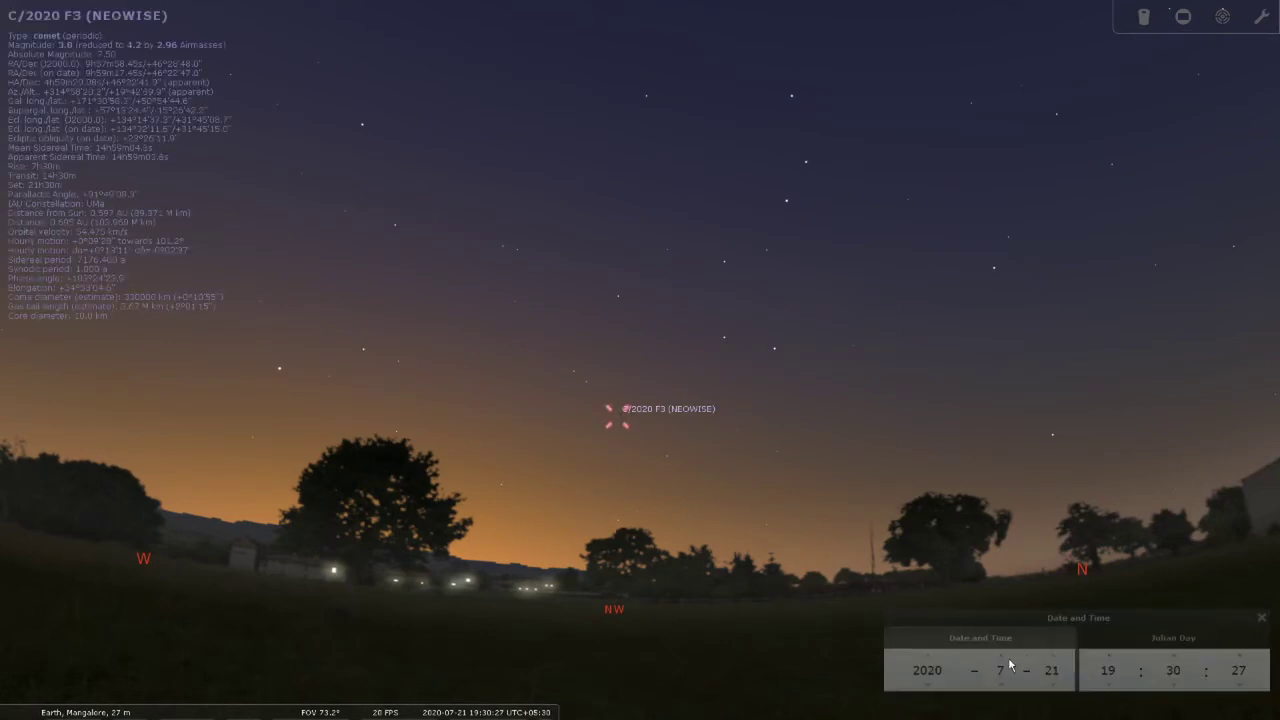
pyautogui.click(1053, 656)
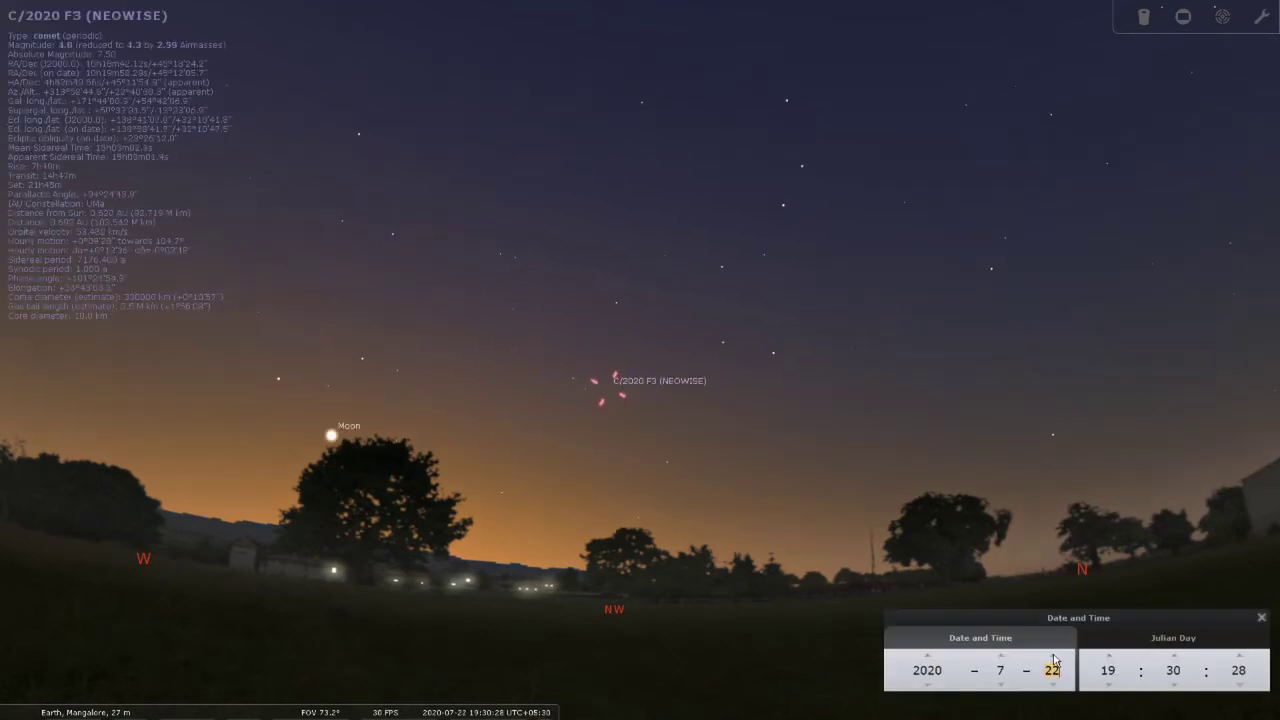
pyautogui.click(1053, 656)
# Step: Identify the nearby Big Dipper stars Mizar, Alioth, Megrez and Merak
pyautogui.click(798, 172)
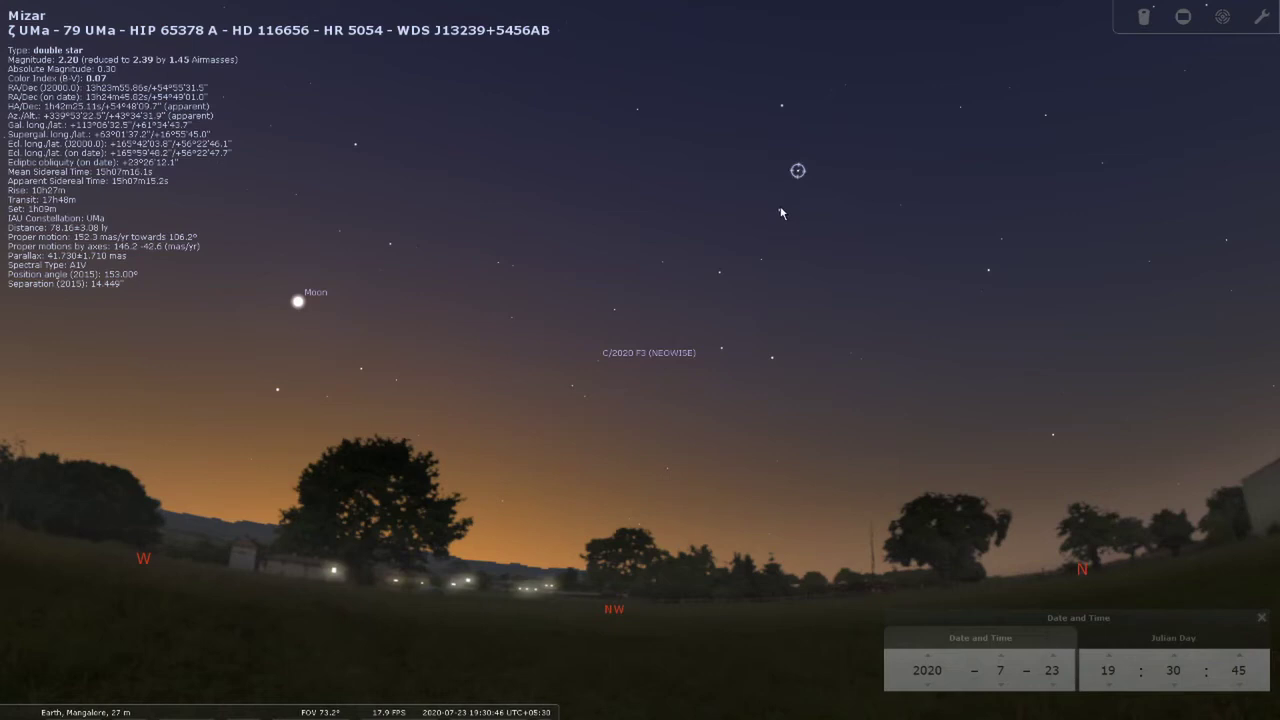
pyautogui.click(780, 210)
pyautogui.click(762, 259)
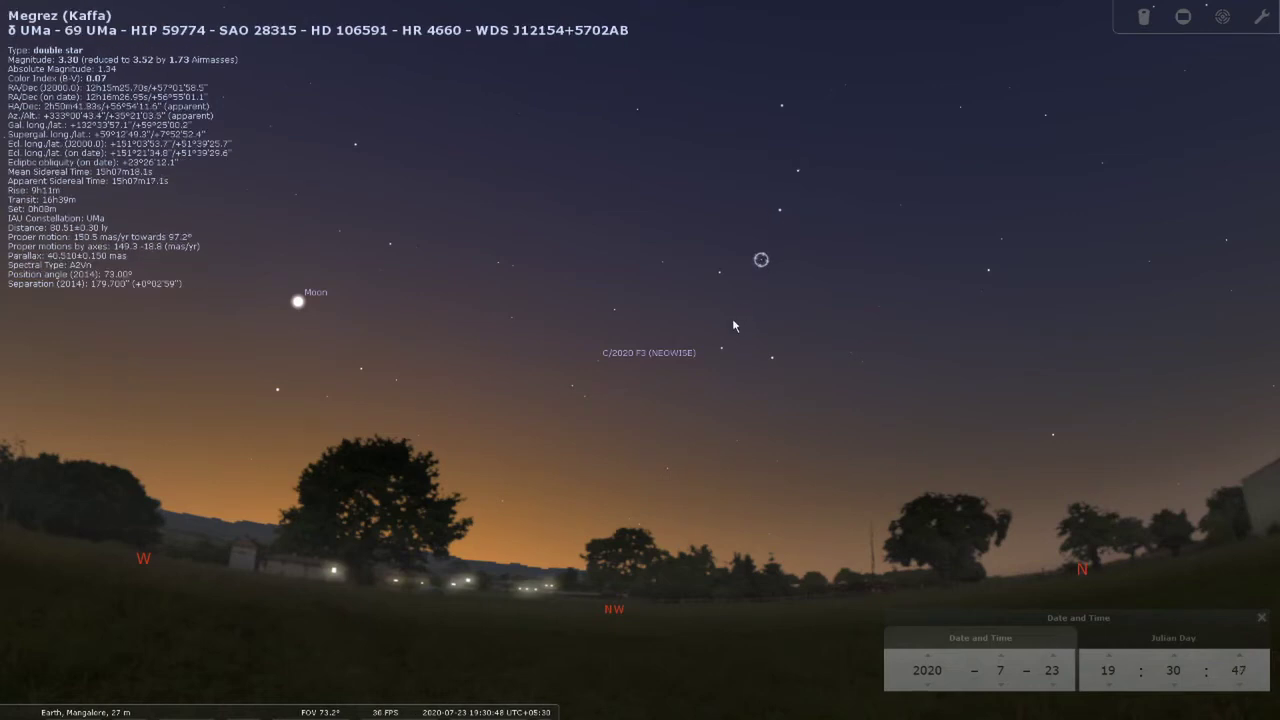
pyautogui.click(722, 349)
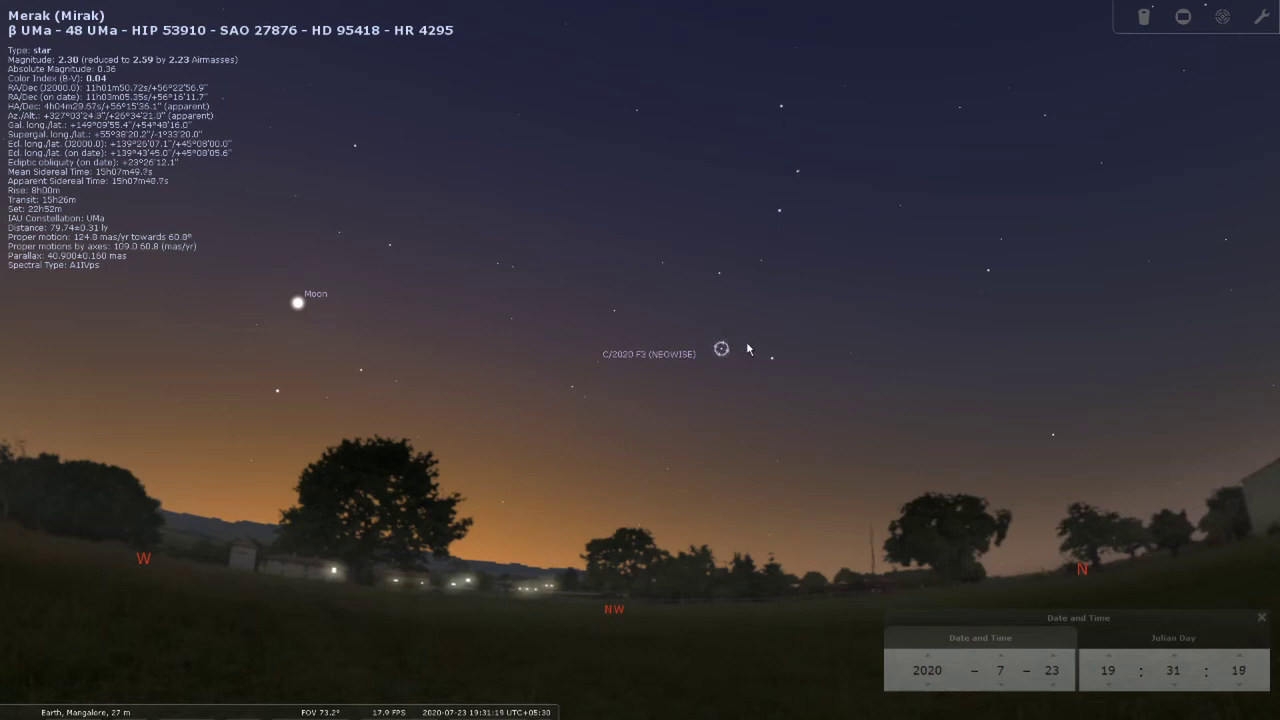
# Step: Advance through 26 July to 29 July, reselecting the comet and identifying Phecda
pyautogui.click(1052, 656)
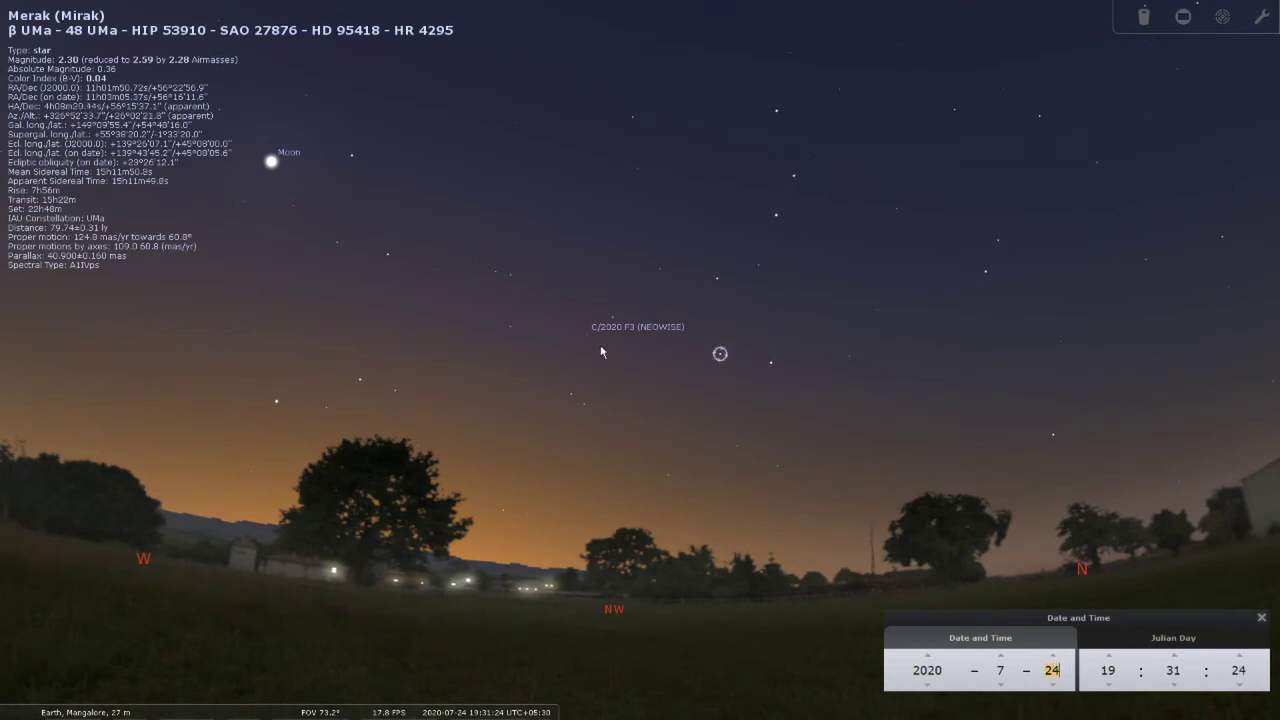
pyautogui.click(1052, 656)
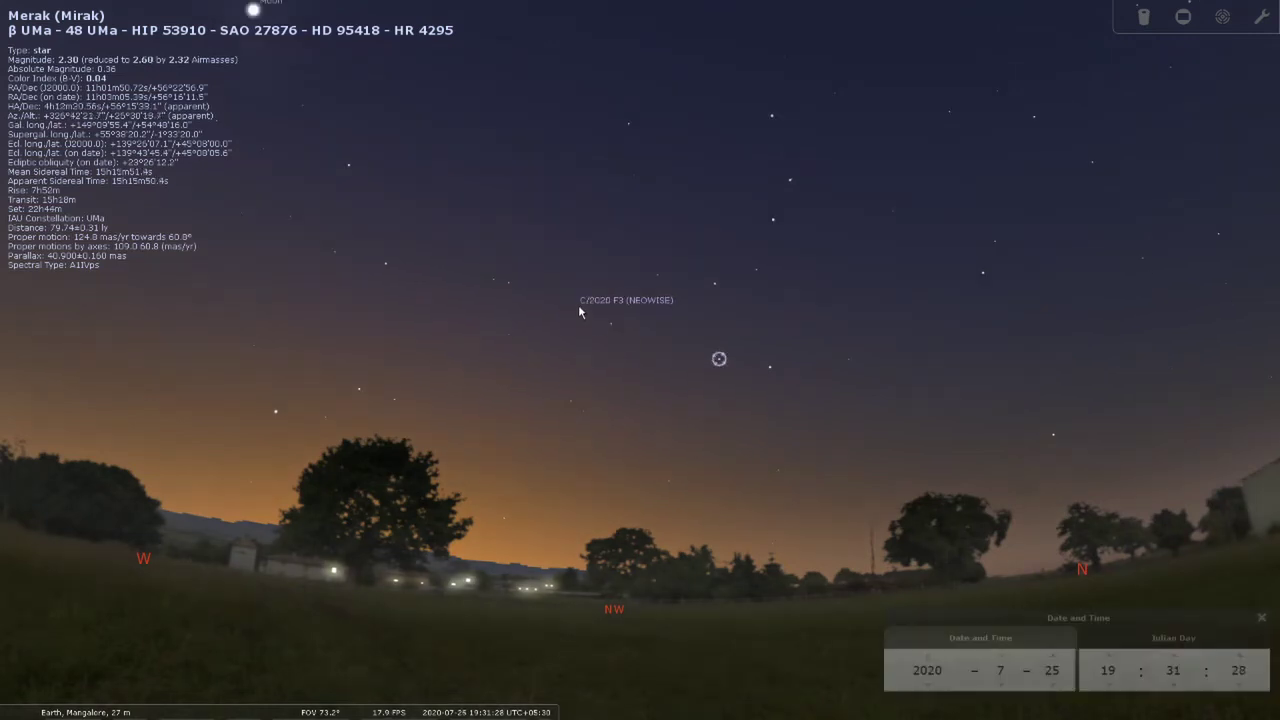
pyautogui.click(578, 306)
pyautogui.click(1052, 656)
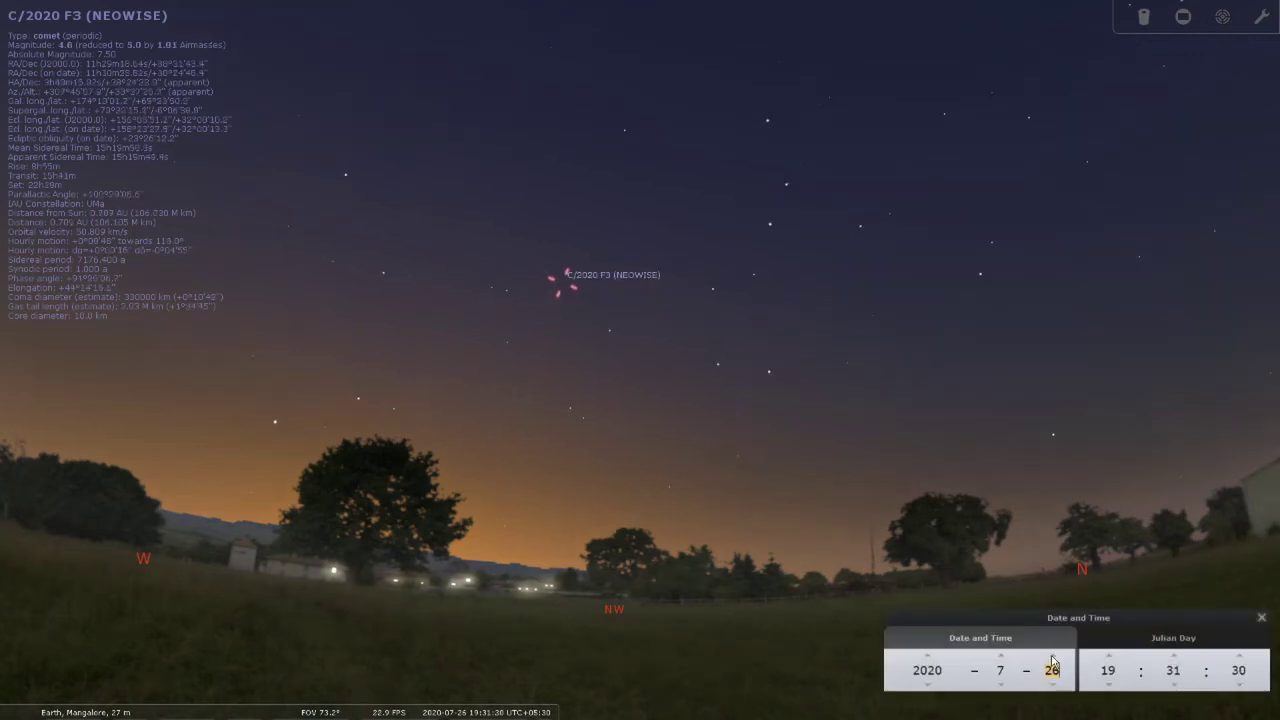
pyautogui.click(712, 290)
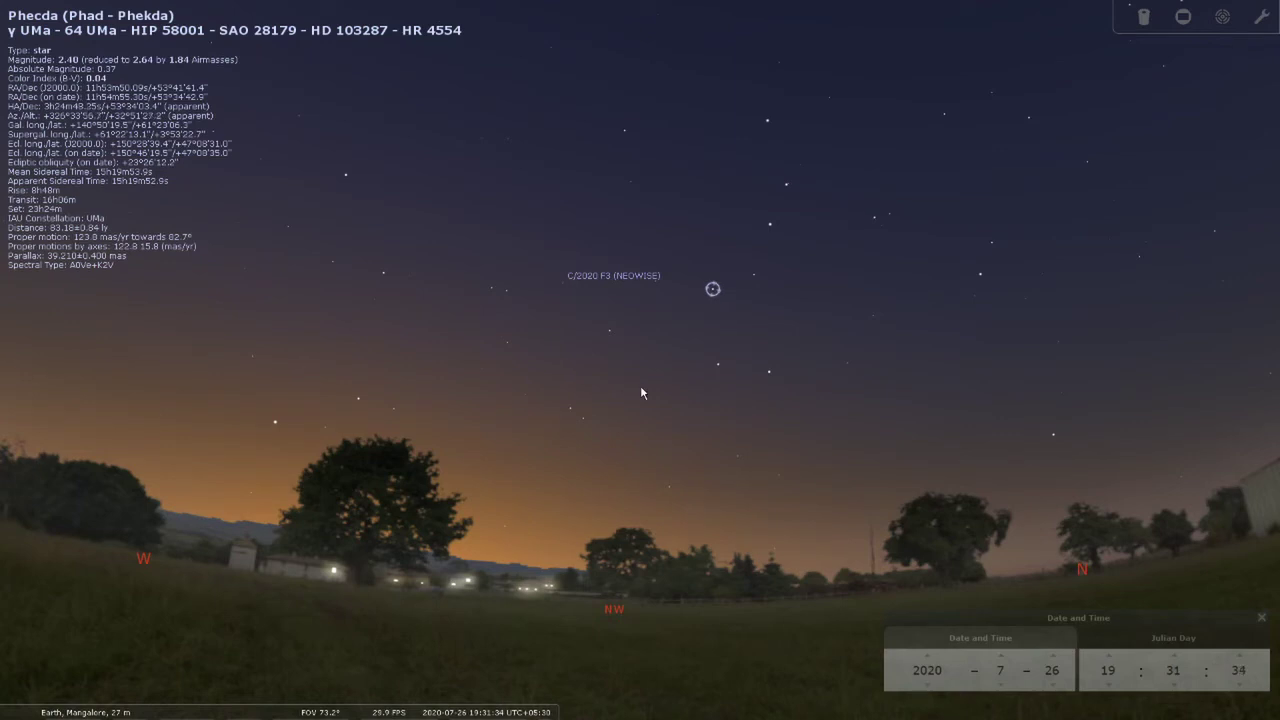
pyautogui.click(572, 292)
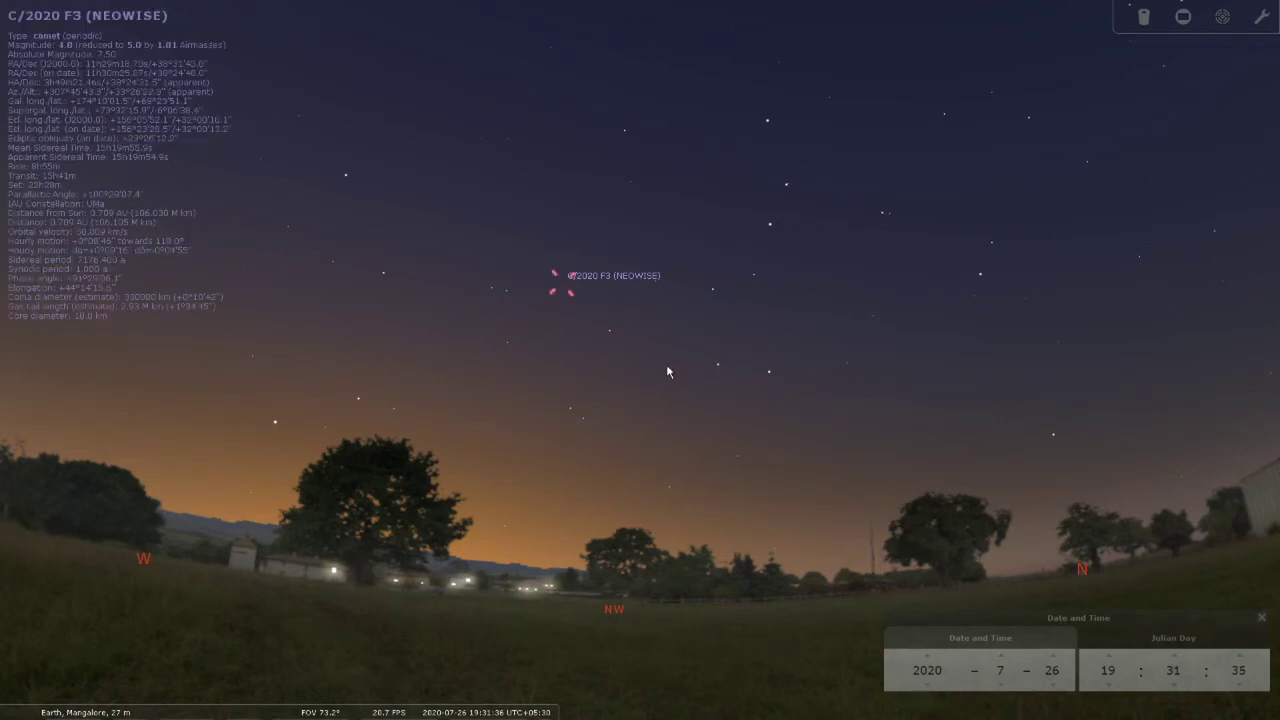
pyautogui.scroll(3, 1053, 662)
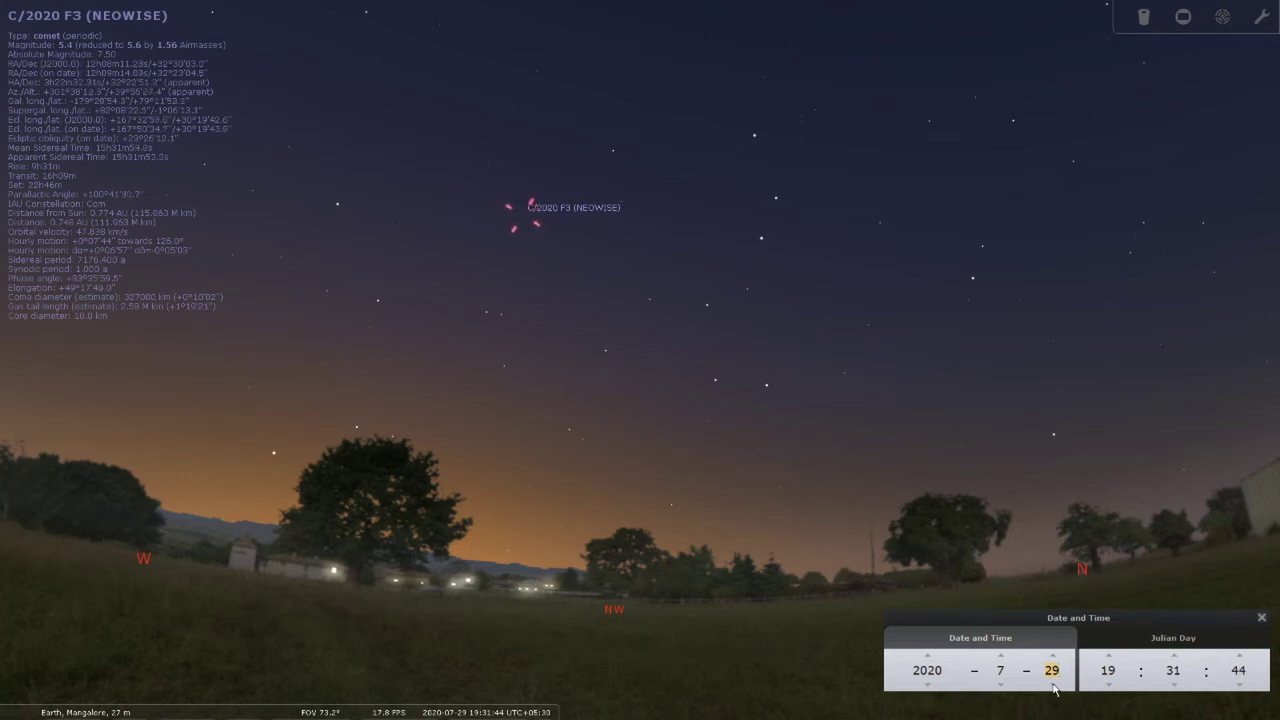
# Step: Reset the day to 19 July and zoom in to centre the comet
pyautogui.write('1')
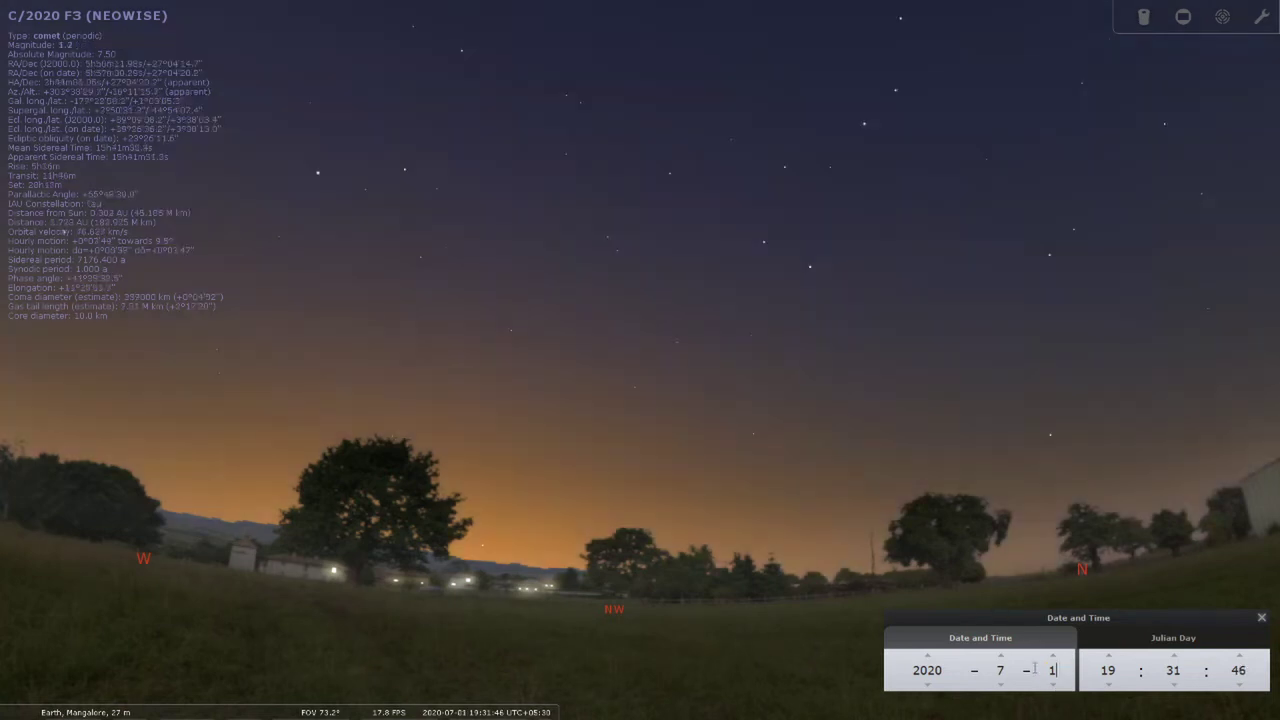
pyautogui.write('9')
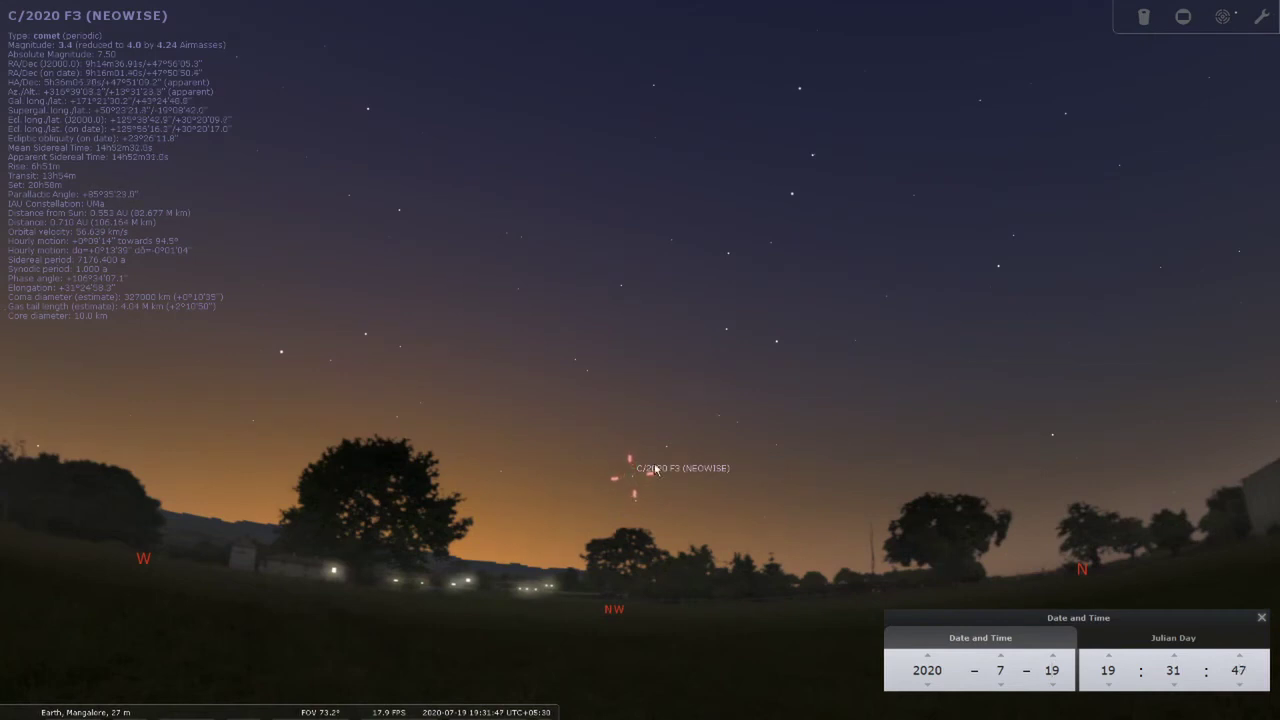
pyautogui.scroll(3, 646, 498)
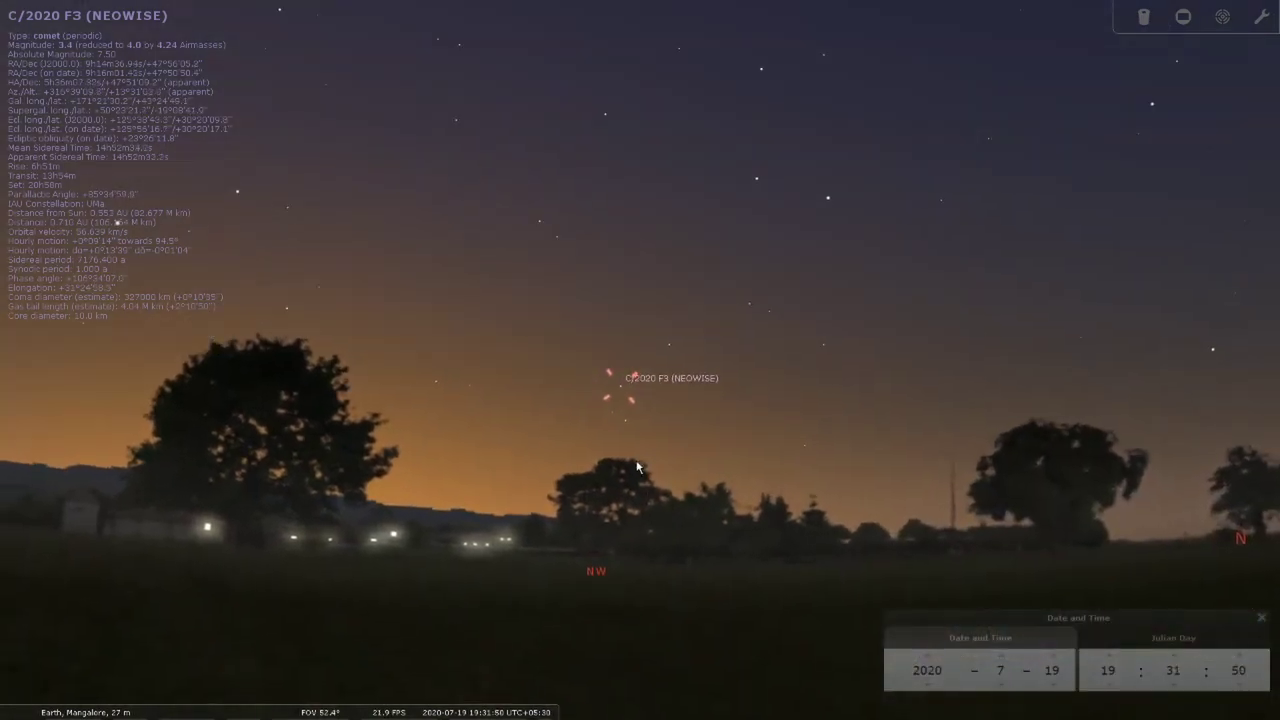
pyautogui.moveTo(637, 467); pyautogui.dragTo(650, 545)
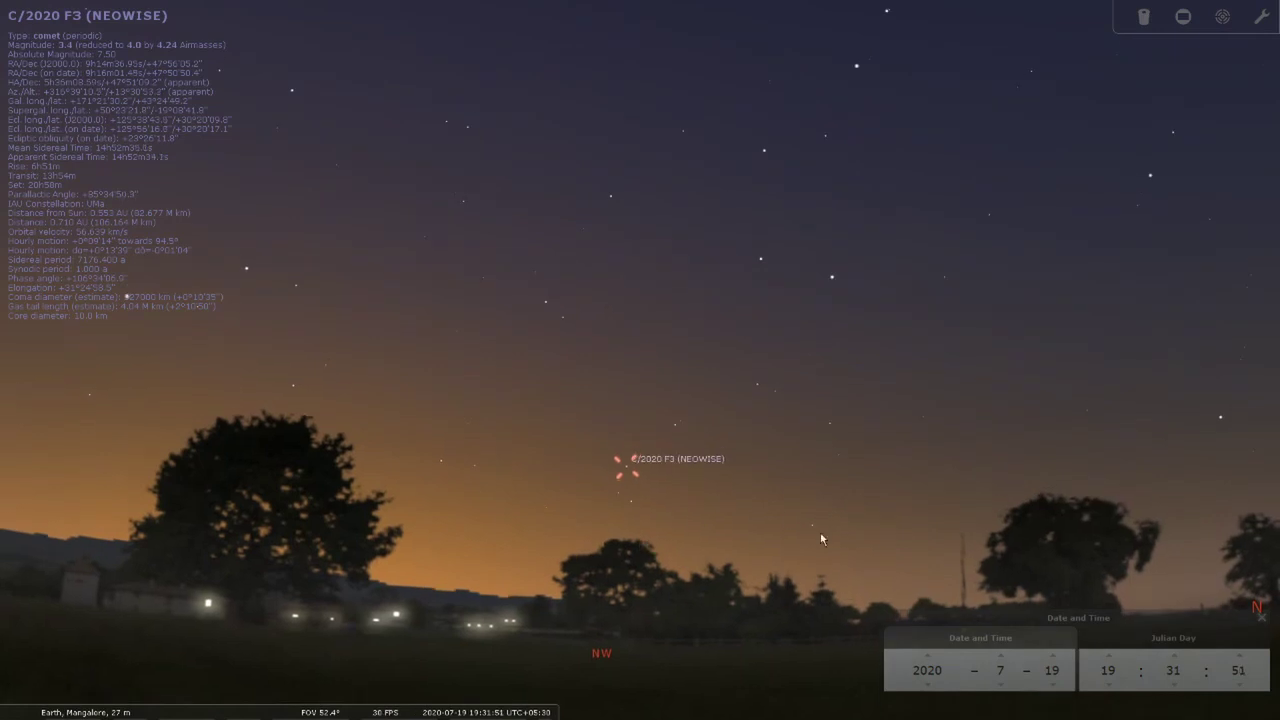
# Step: Step the date forward day by day to 31 July and zoom out
pyautogui.click(1051, 656)
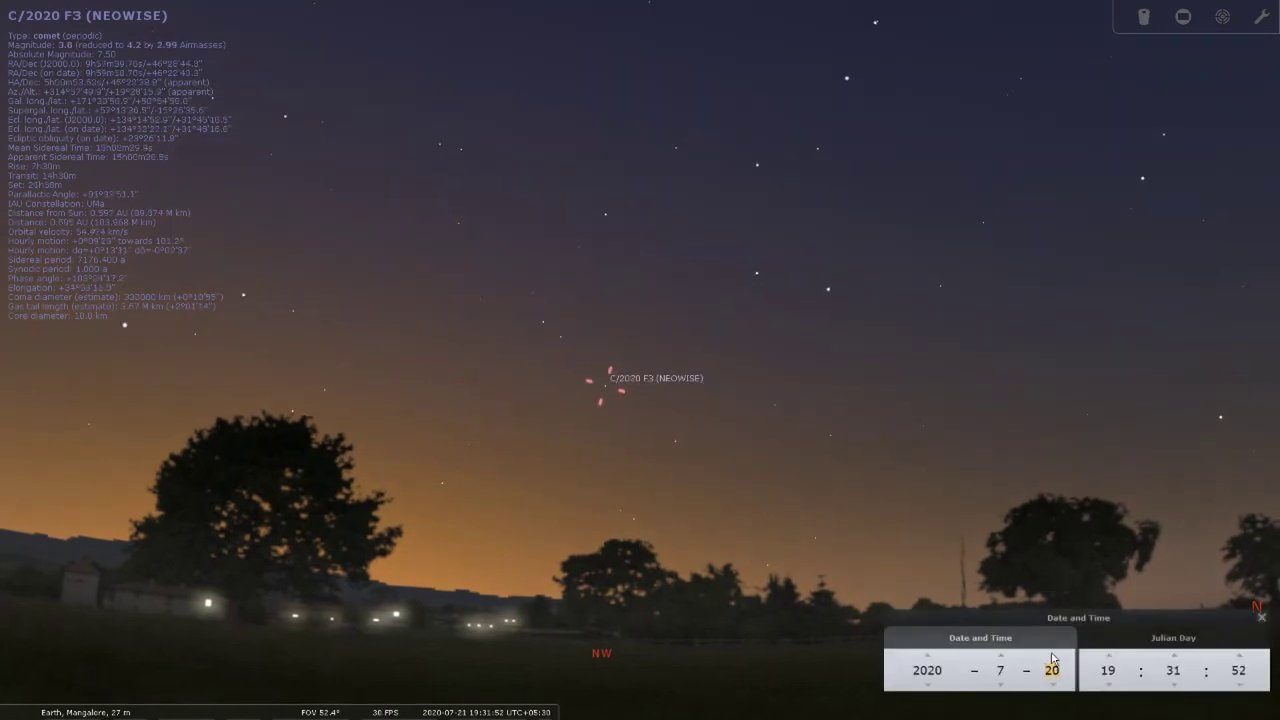
pyautogui.click(1051, 656)
pyautogui.click(1051, 656)
pyautogui.click(1051, 656)
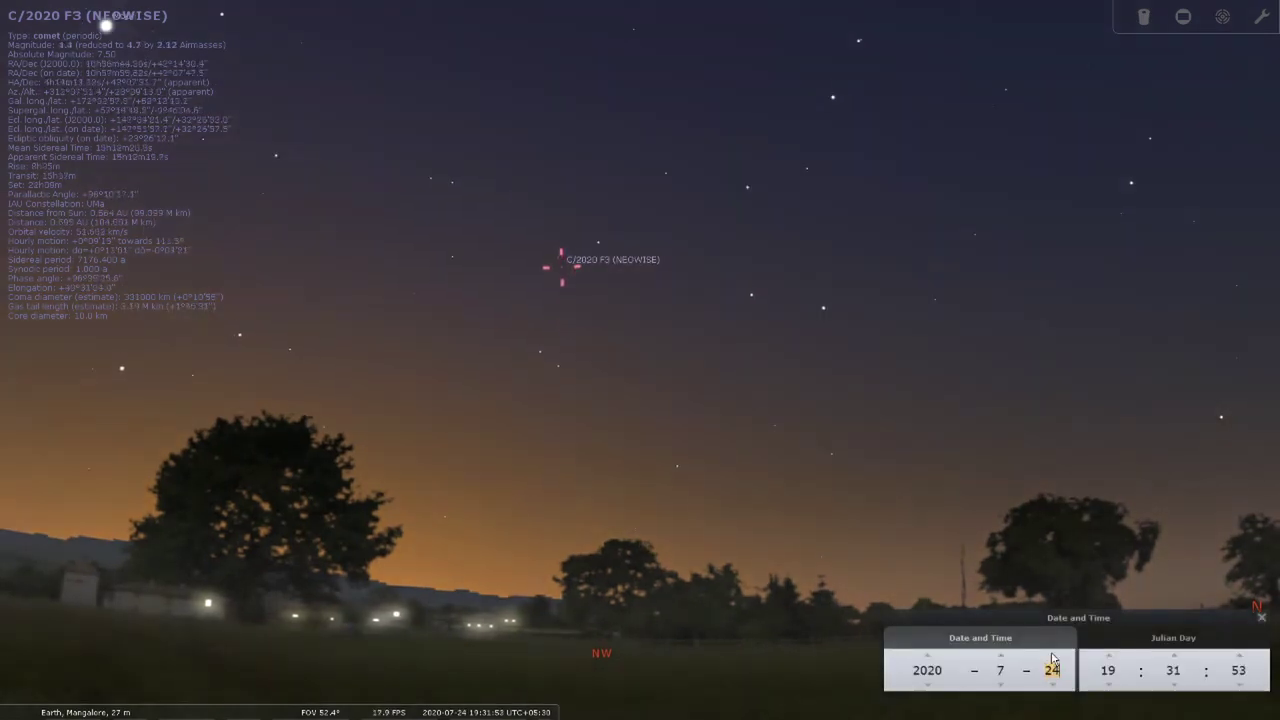
pyautogui.click(1051, 656)
pyautogui.click(1051, 656)
pyautogui.click(1051, 656)
pyautogui.click(1051, 656)
pyautogui.click(1051, 656)
pyautogui.click(1051, 656)
pyautogui.click(1051, 656)
pyautogui.scroll(-2, 686, 586)
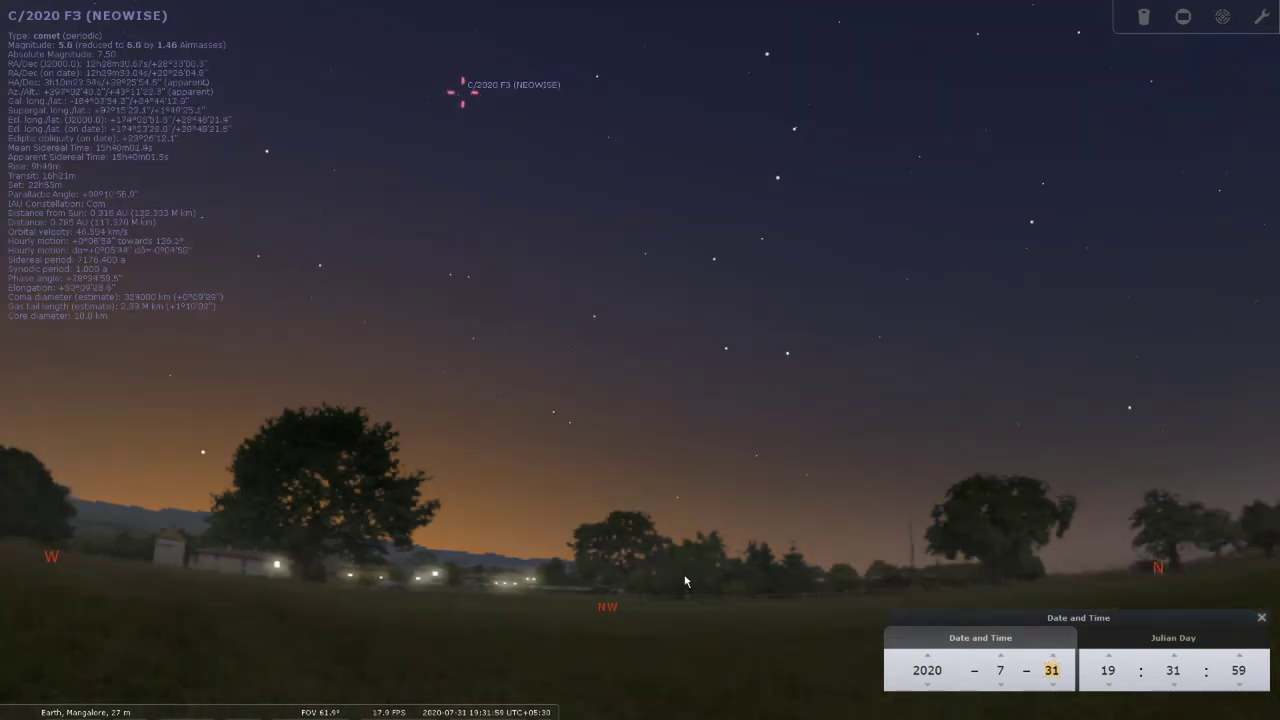
pyautogui.scroll(-1, 638, 495)
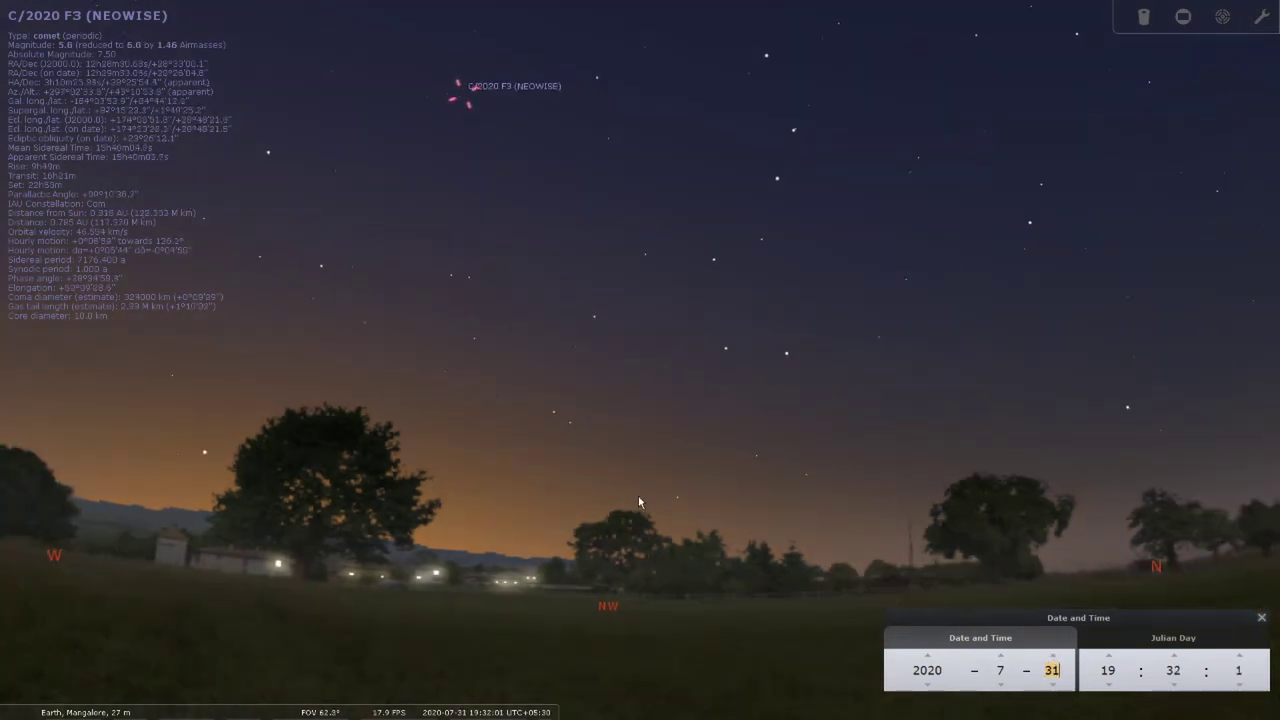
pyautogui.scroll(-4, 638, 495)
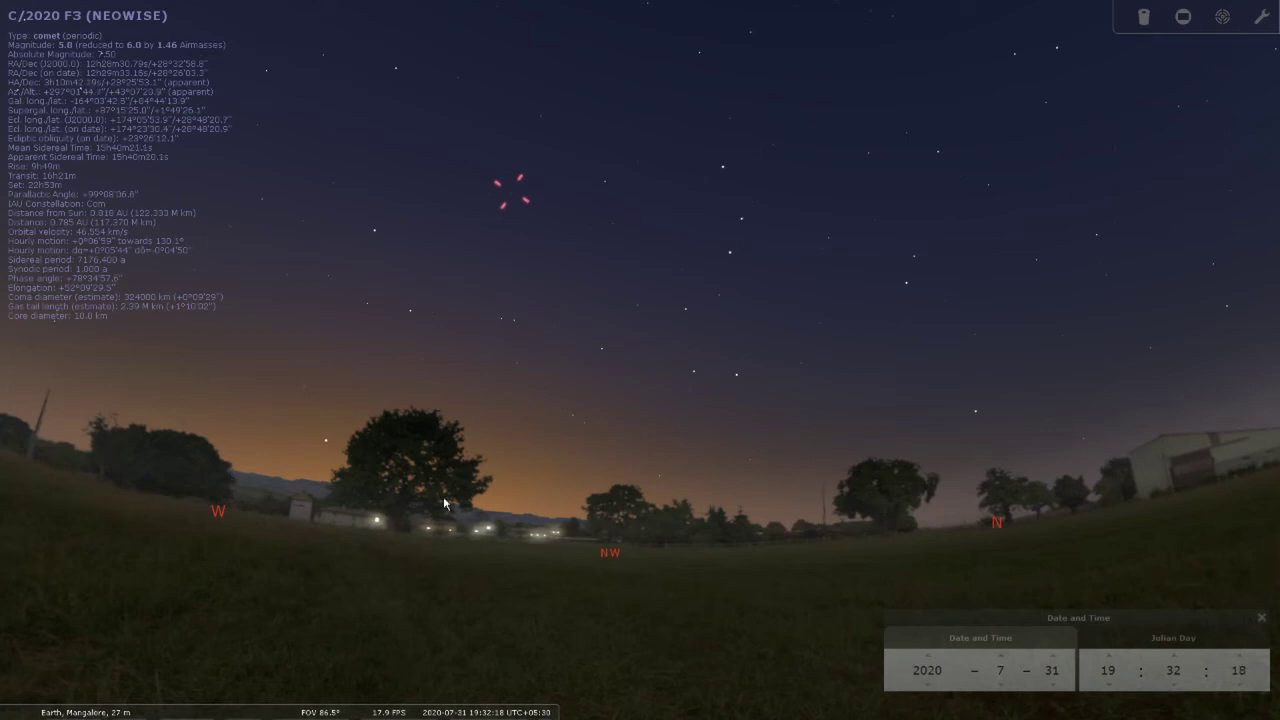
# Step: Set the time to 19:30 on 21 July, reframing and zooming on the NW horizon
pyautogui.scroll(-3, 615, 520)
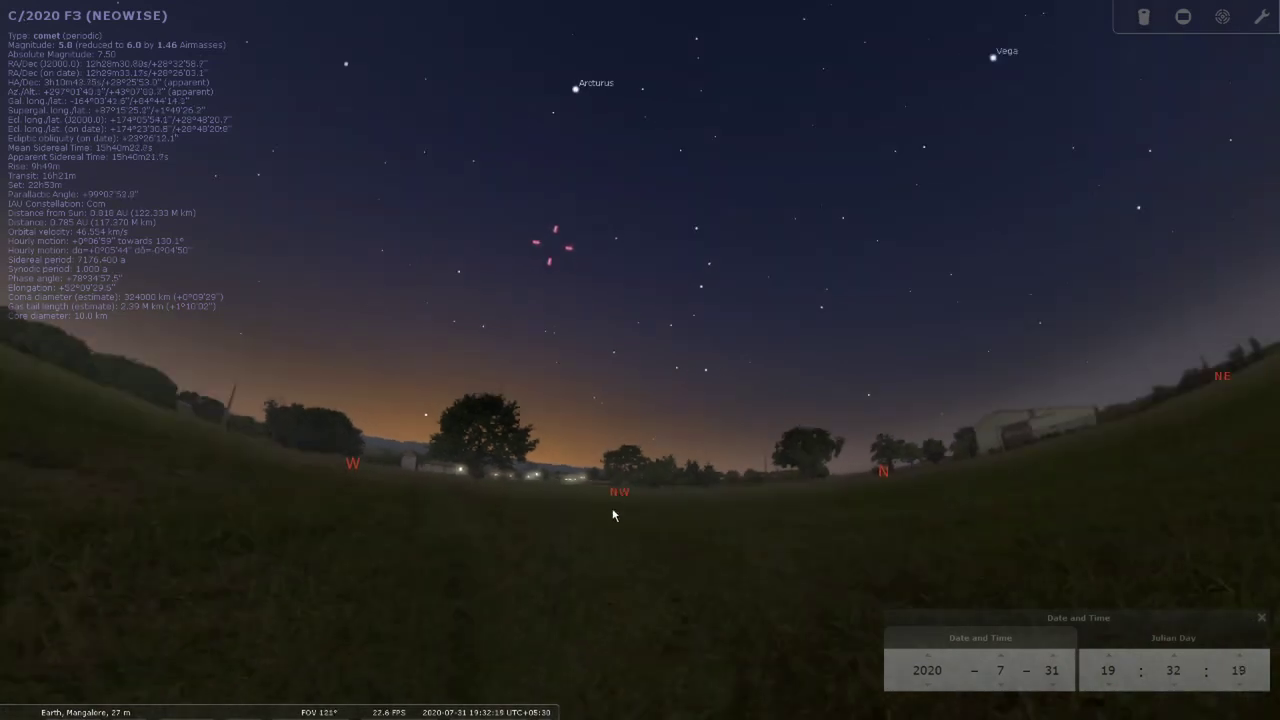
pyautogui.moveTo(625, 483); pyautogui.dragTo(617, 433)
pyautogui.click(1173, 670)
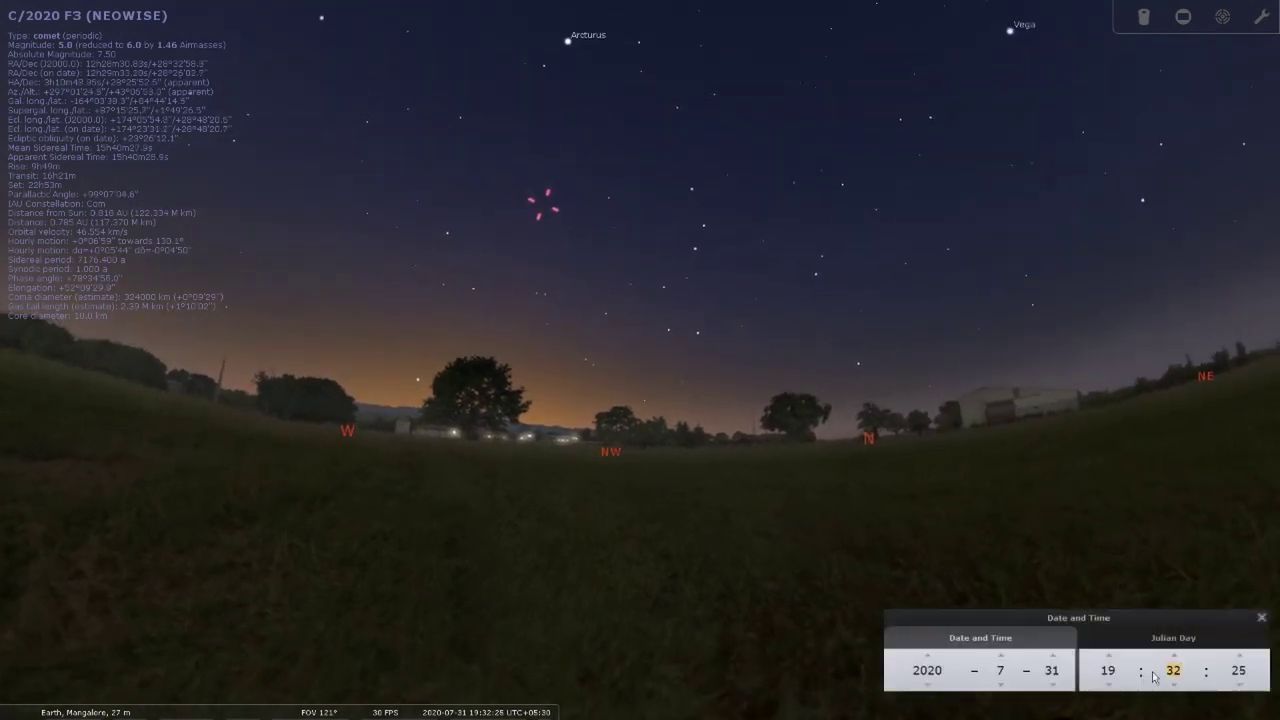
pyautogui.write('30')
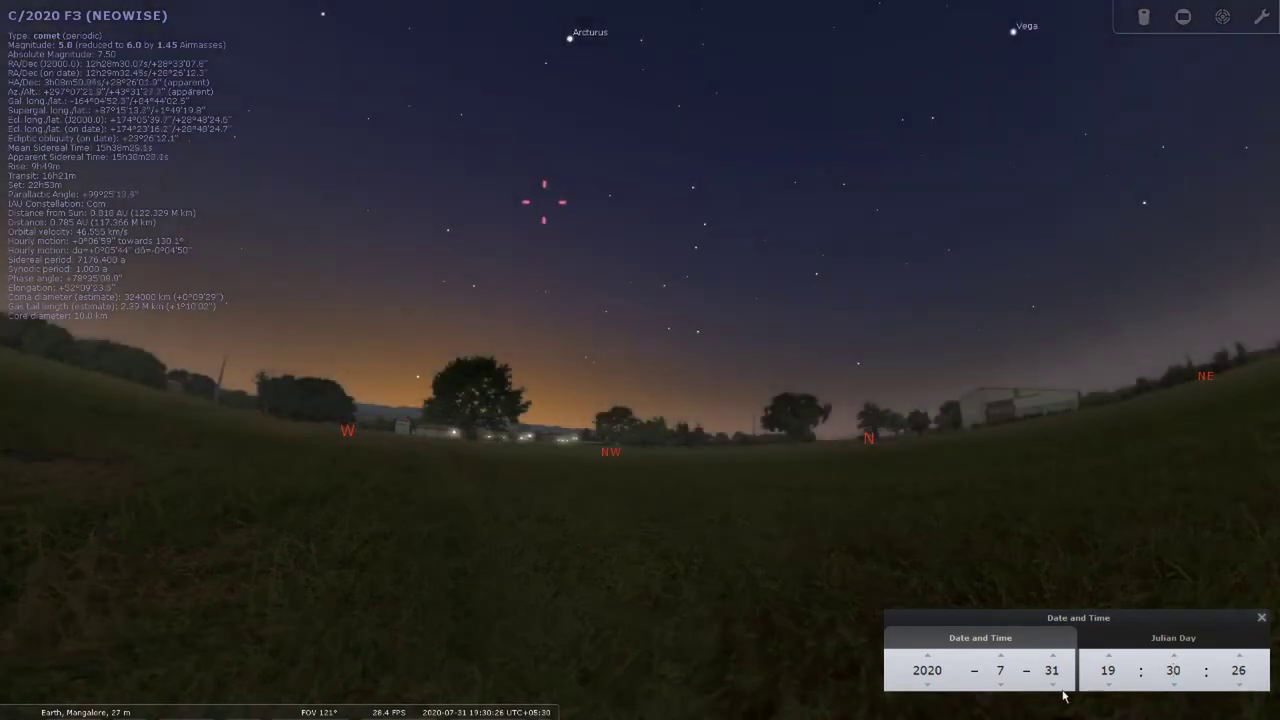
pyautogui.click(1065, 670)
pyautogui.write('21')
pyautogui.scroll(2, 681, 451)
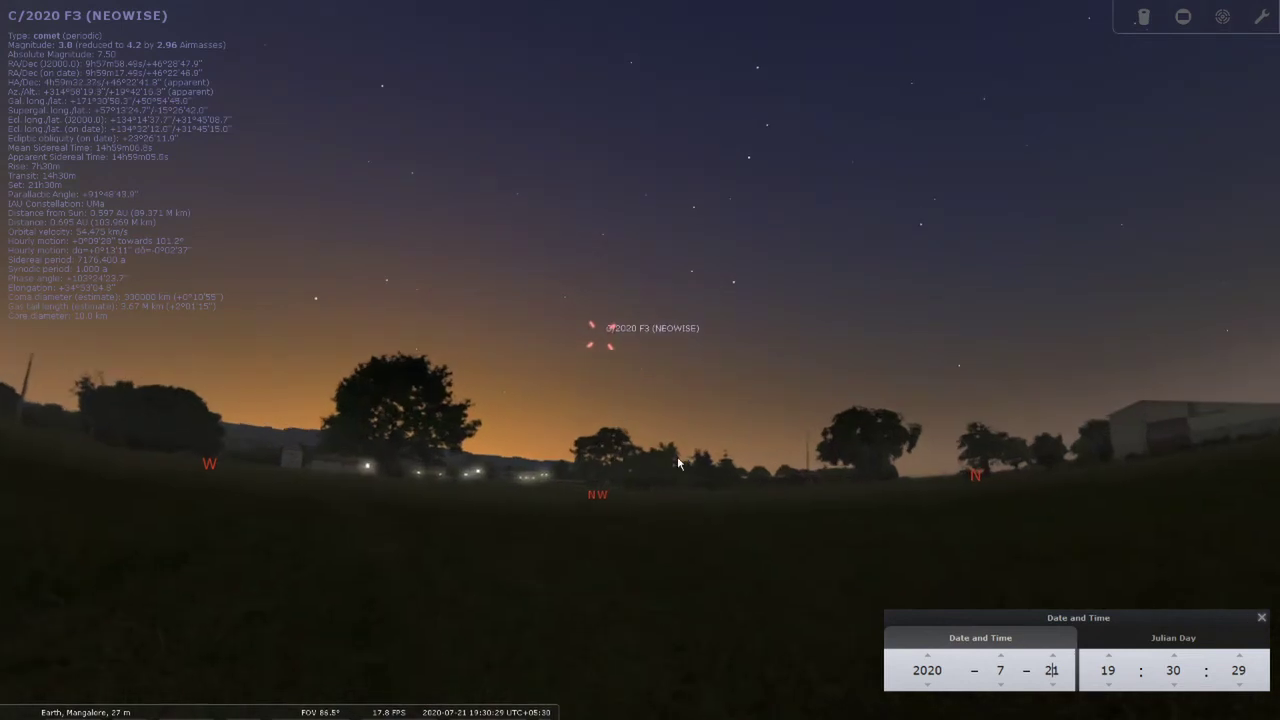
pyautogui.scroll(2, 639, 470)
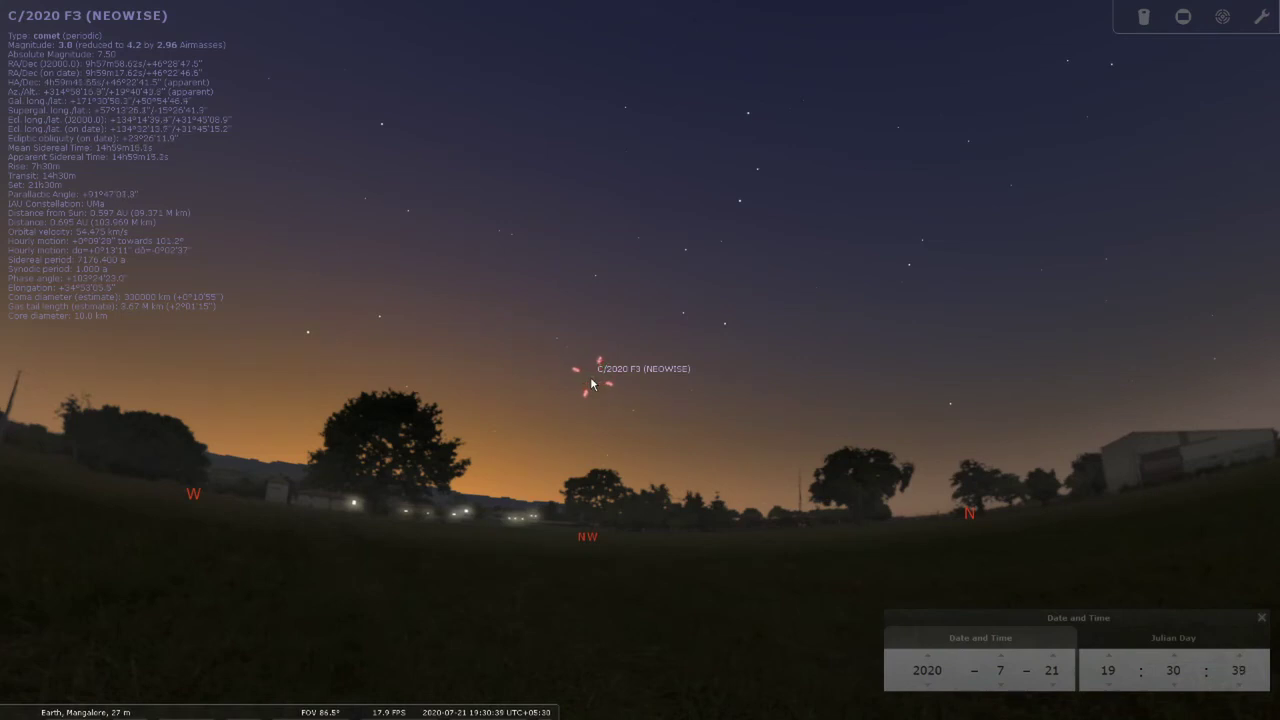
# Step: Search 'delhi' in the Location window and choose New Delhi, India
pyautogui.moveTo(22, 443)
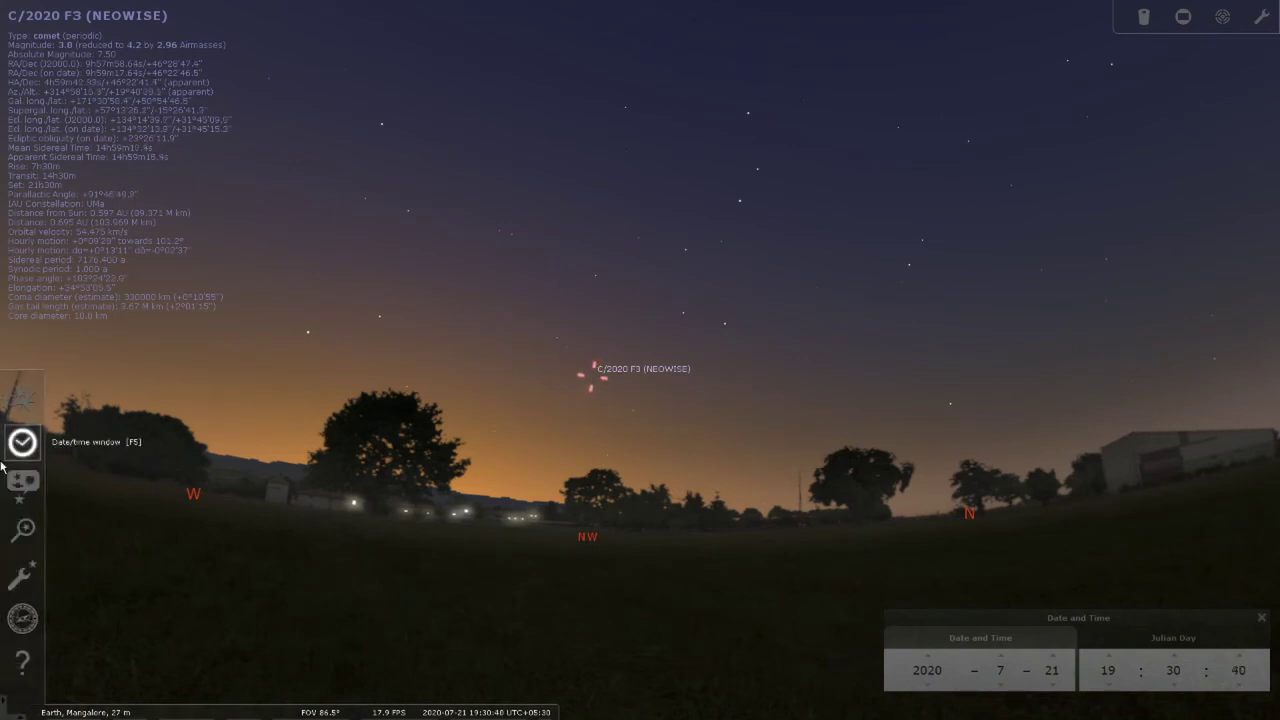
pyautogui.click(22, 400)
pyautogui.moveTo(274, 238); pyautogui.dragTo(326, 156)
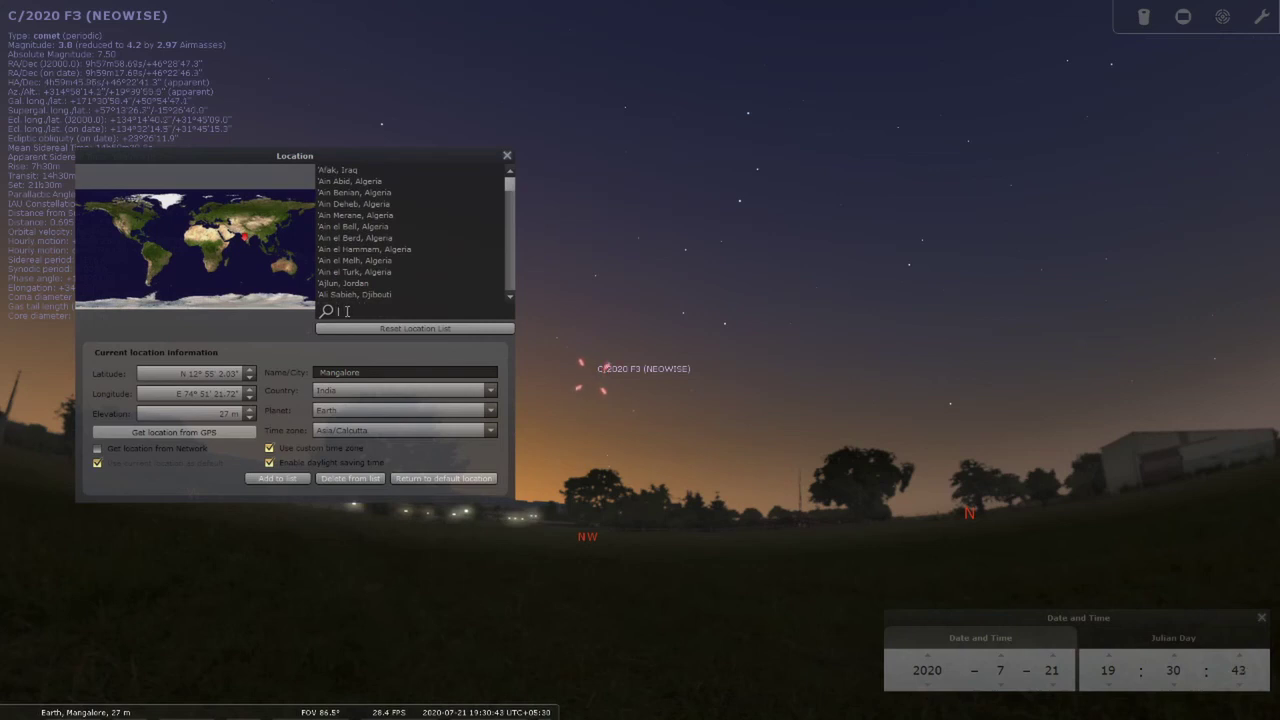
pyautogui.write('de')
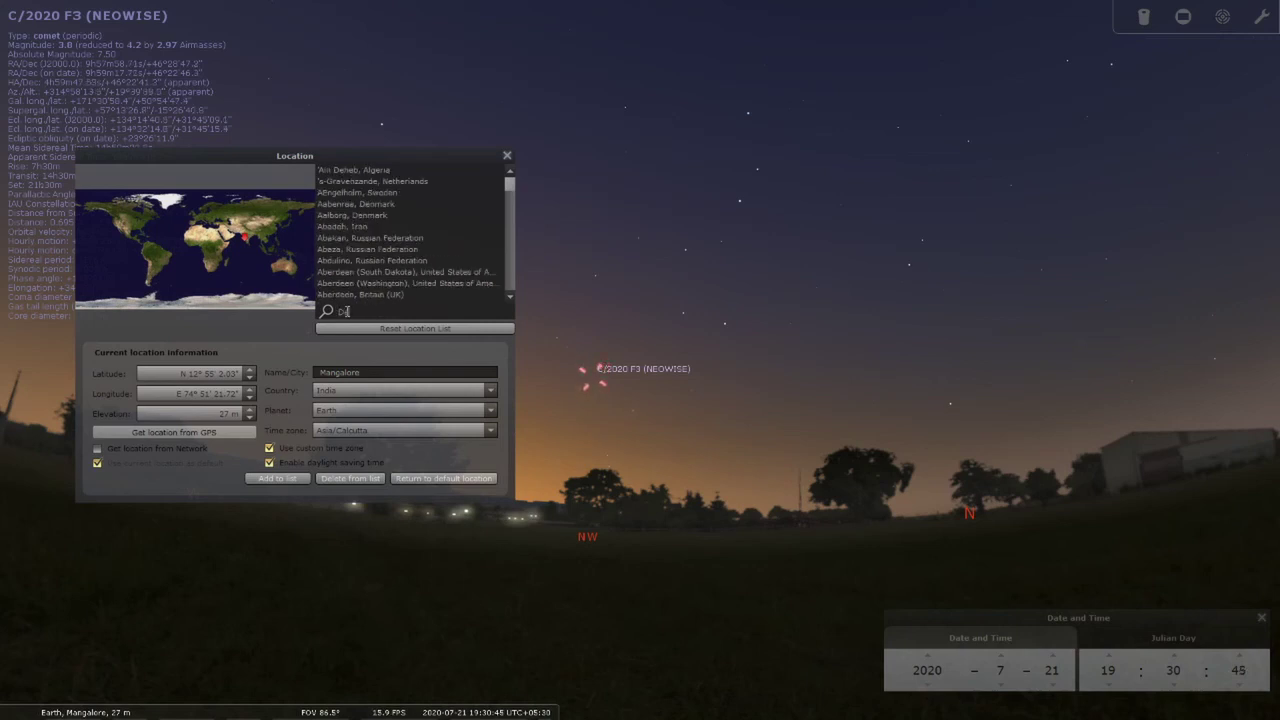
pyautogui.write('lhi')
pyautogui.click(348, 184)
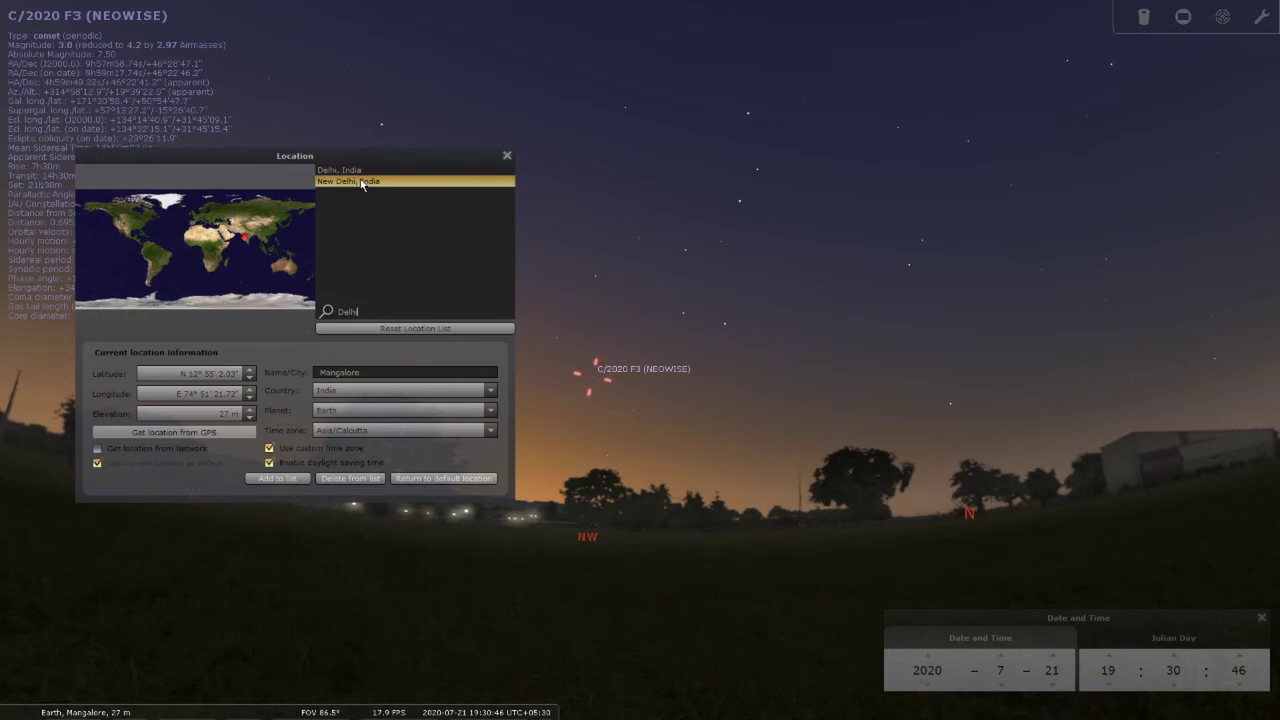
pyautogui.moveTo(336, 153); pyautogui.dragTo(305, 156)
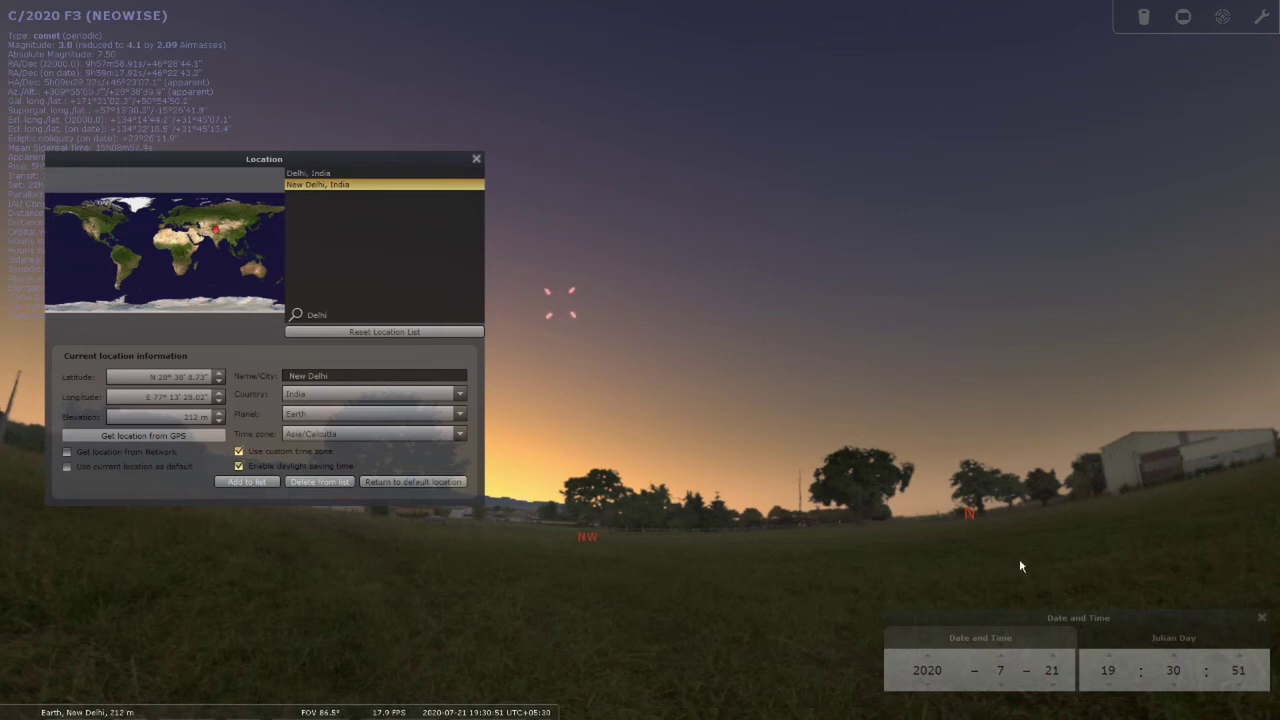
# Step: Step the New Delhi clock forward minute by minute to 19:52 on 21 July
pyautogui.click(1172, 653)
pyautogui.click(1172, 653)
pyautogui.click(1172, 653)
pyautogui.click(1172, 653)
pyautogui.click(1172, 653)
pyautogui.click(1172, 653)
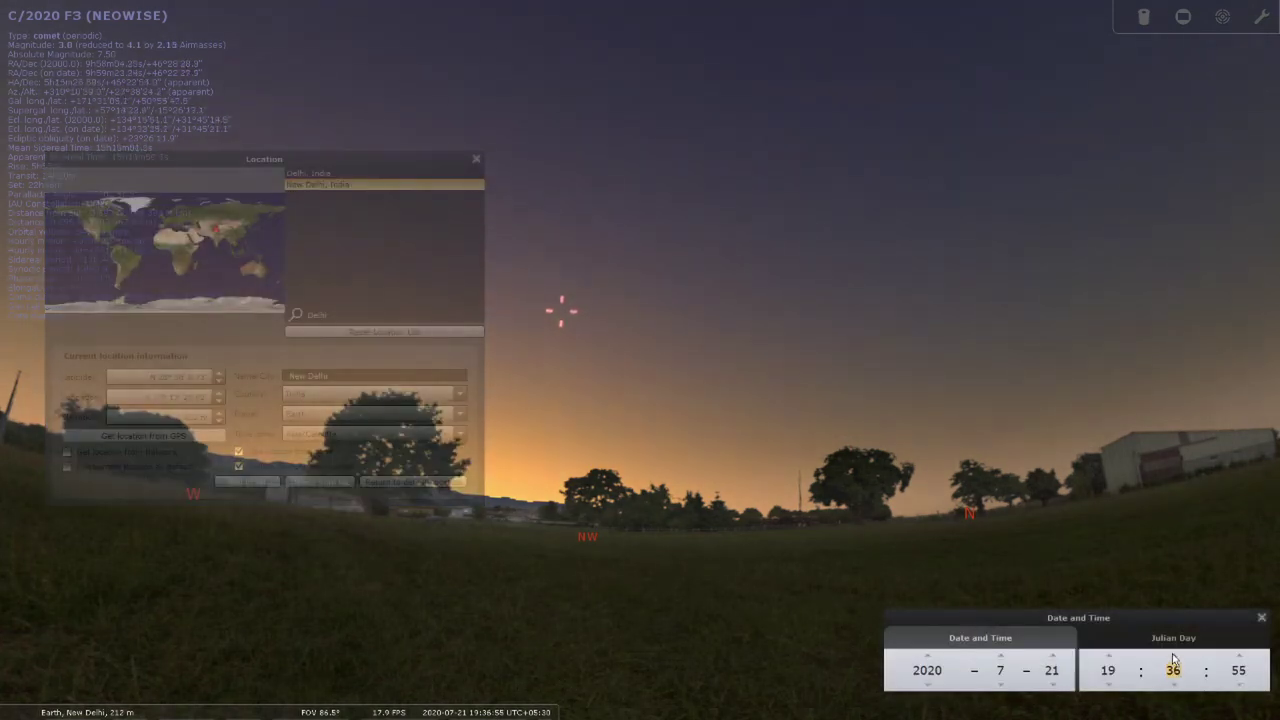
pyautogui.click(1172, 653)
pyautogui.click(1172, 653)
pyautogui.click(1172, 653)
pyautogui.click(1172, 653)
pyautogui.click(1172, 653)
pyautogui.click(1172, 653)
pyautogui.click(1173, 655)
pyautogui.click(1173, 655)
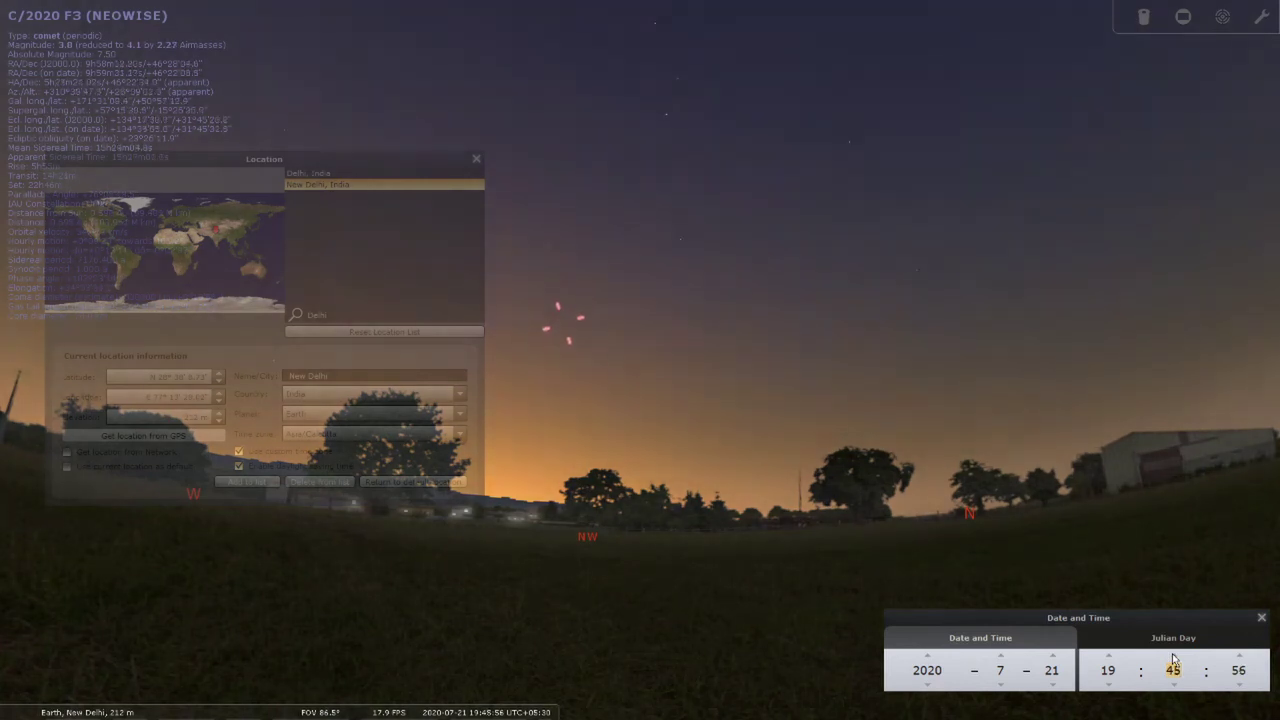
pyautogui.click(1173, 655)
pyautogui.click(1173, 655)
pyautogui.click(1173, 655)
pyautogui.click(1173, 655)
pyautogui.click(1173, 655)
pyautogui.click(1173, 655)
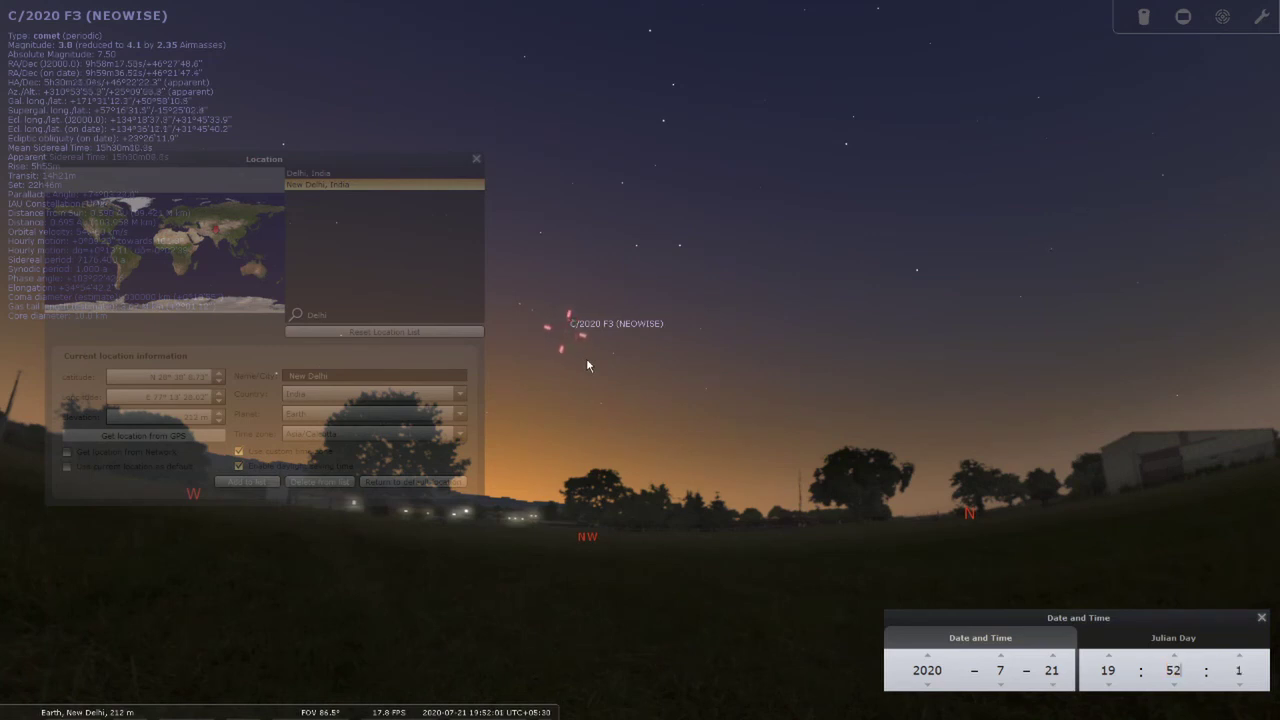
# Step: Pick eastern India (26°N, 85°E) on the world map, wind the clock to 19:38, and search 'Kolkata'
pyautogui.click(236, 264)
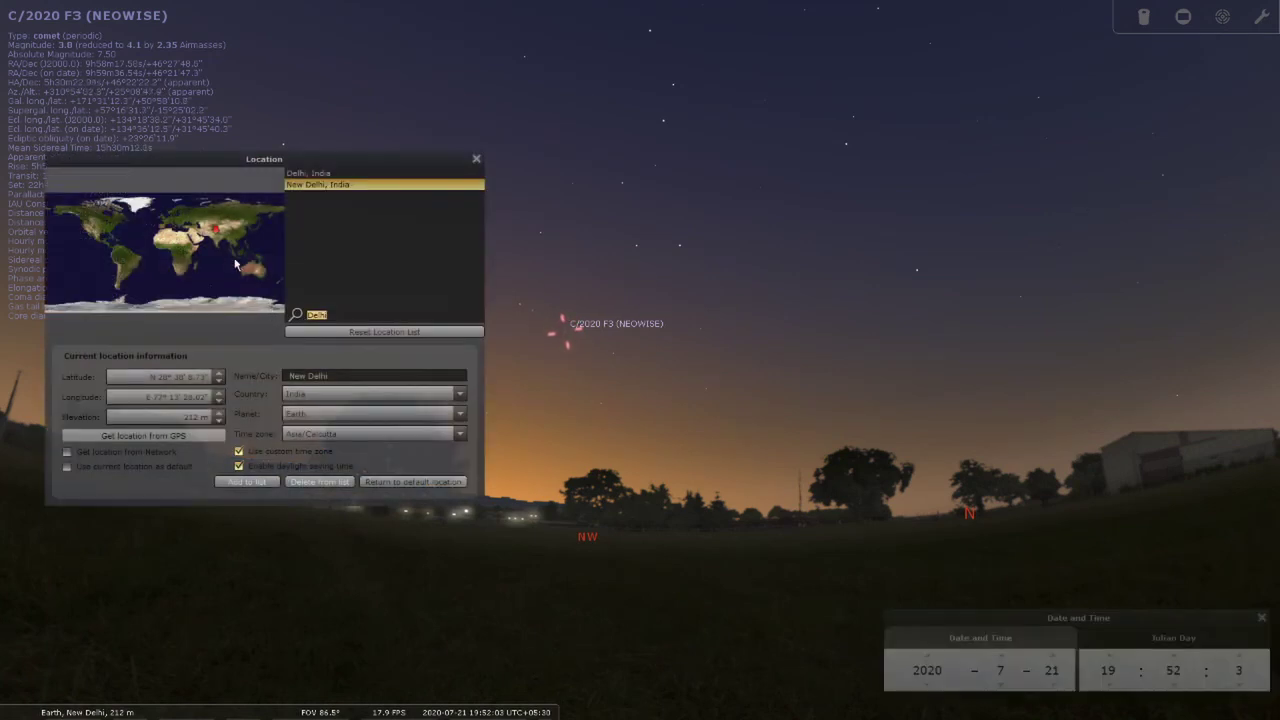
pyautogui.click(222, 236)
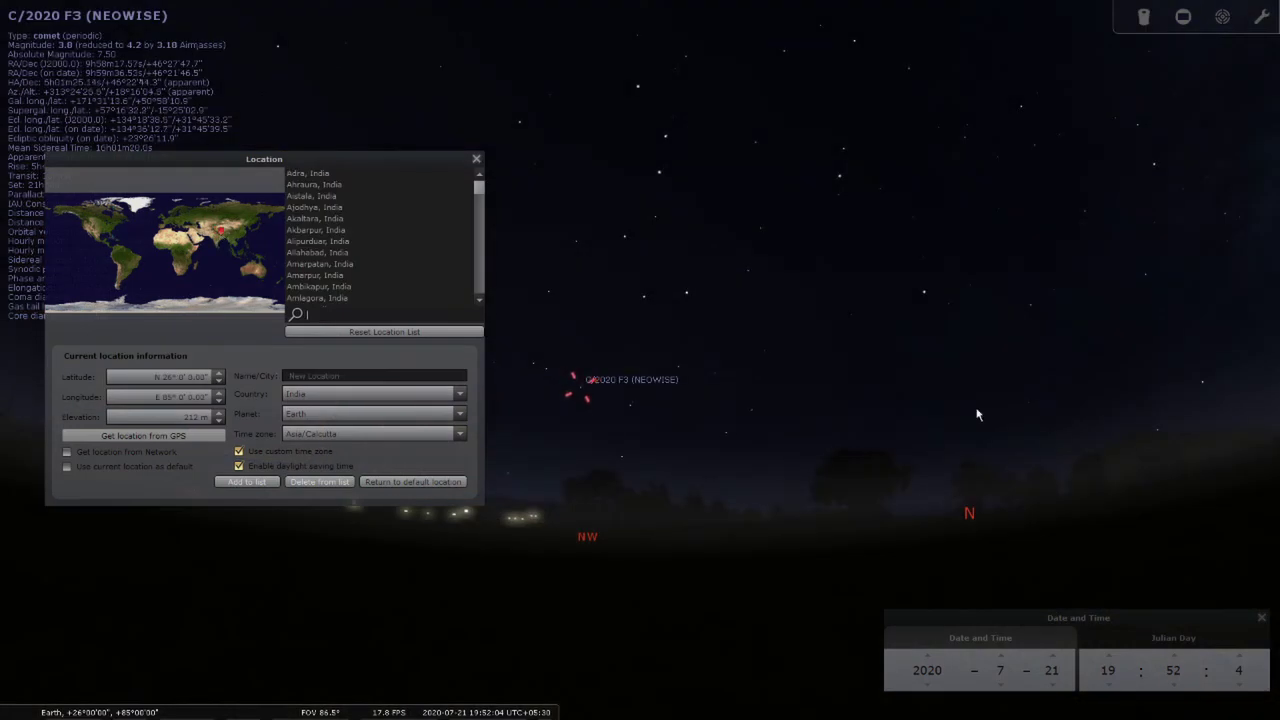
pyautogui.click(1180, 688)
pyautogui.scroll(-6, 1178, 686)
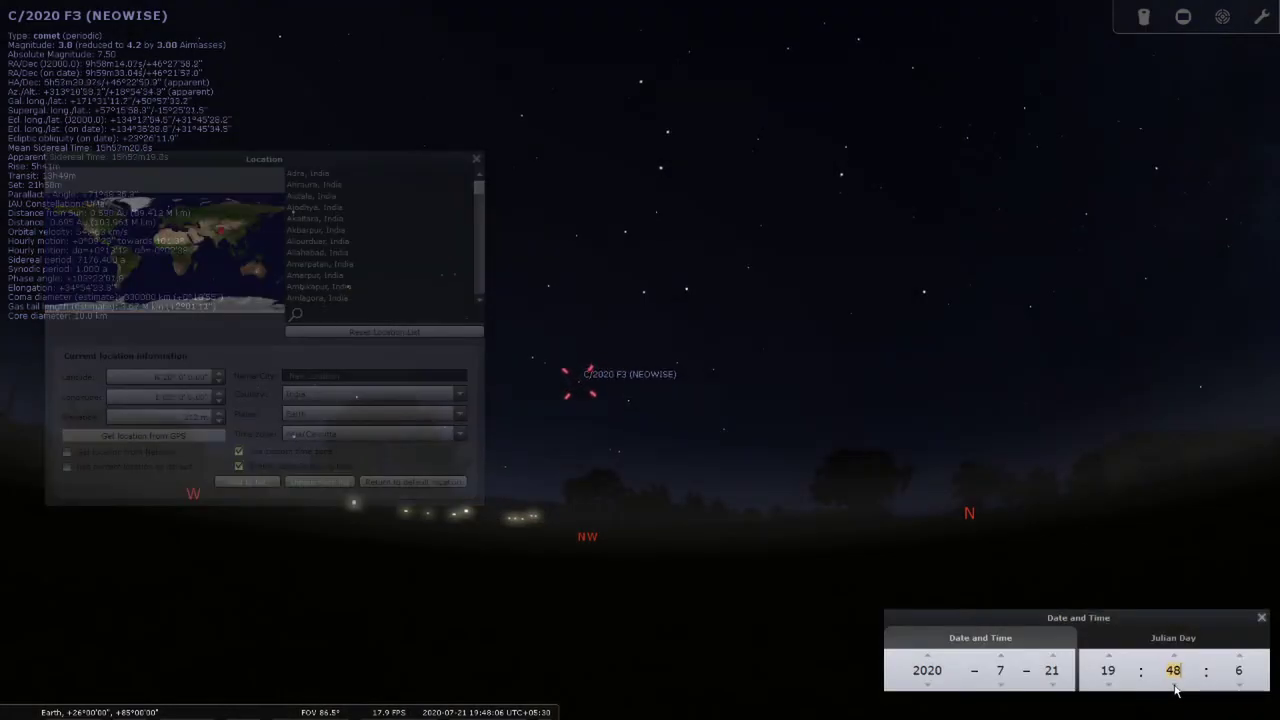
pyautogui.scroll(-8, 1174, 686)
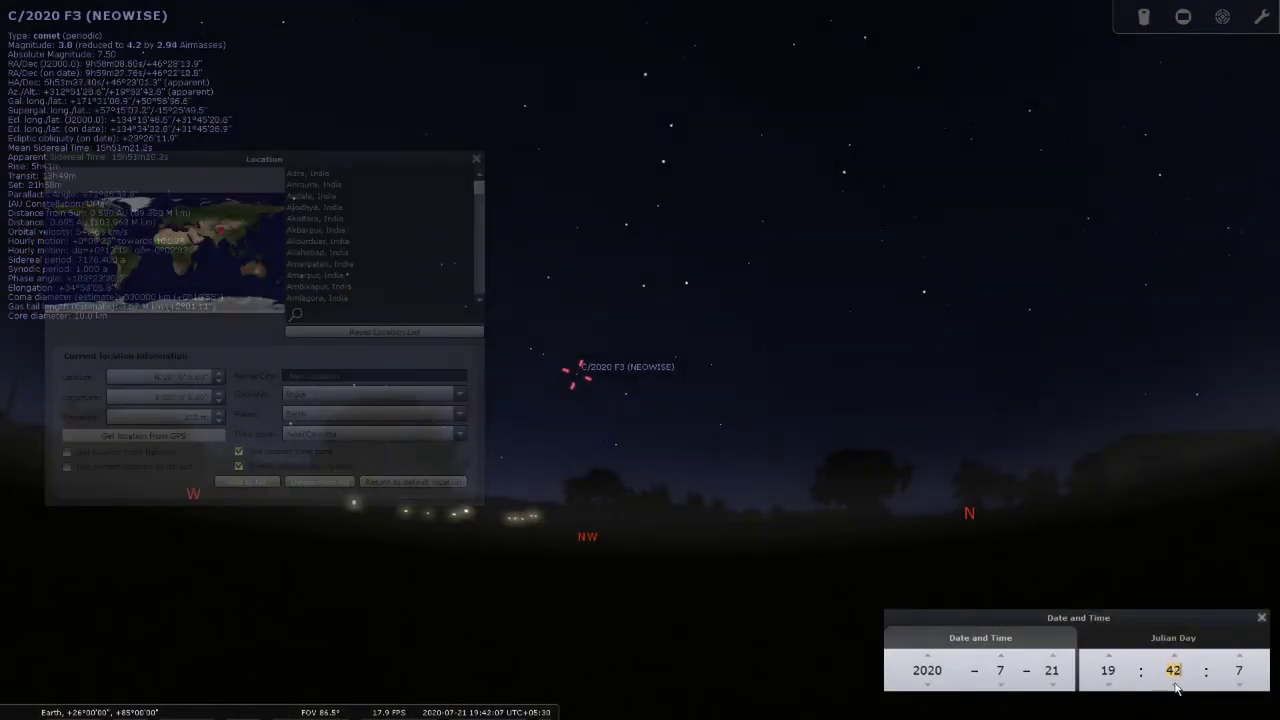
pyautogui.click(322, 315)
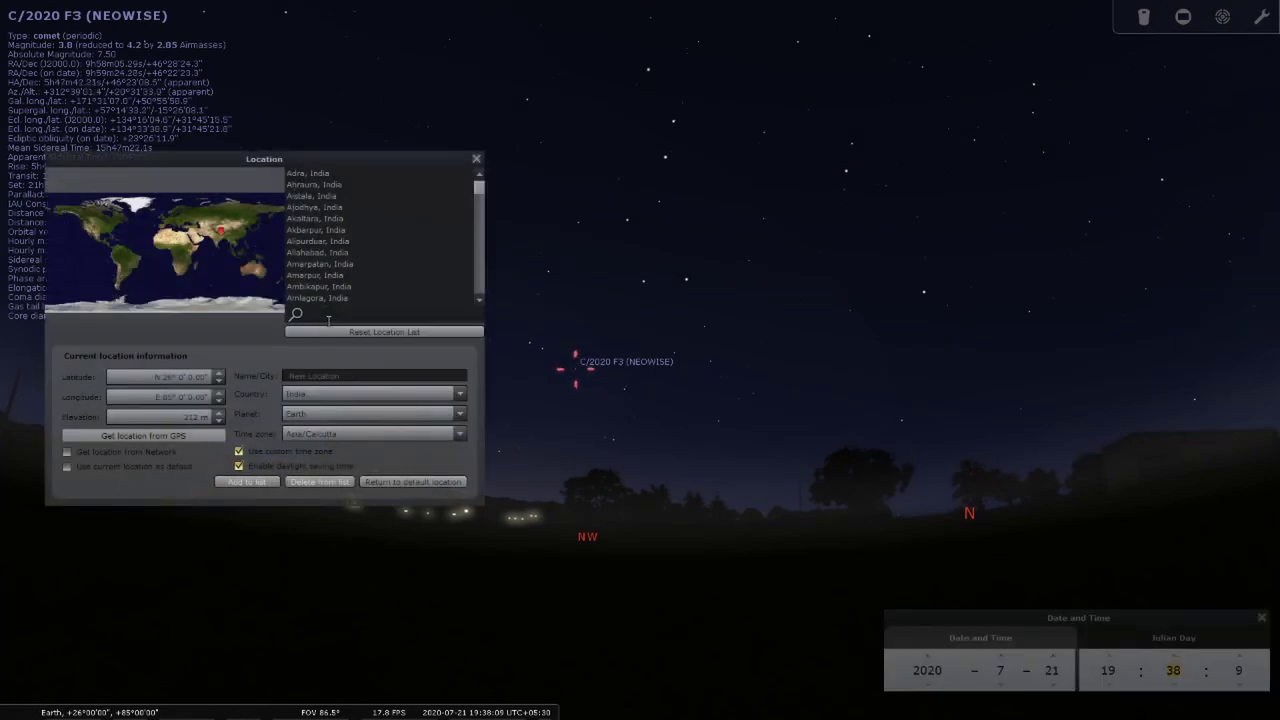
pyautogui.write('Kolkata')
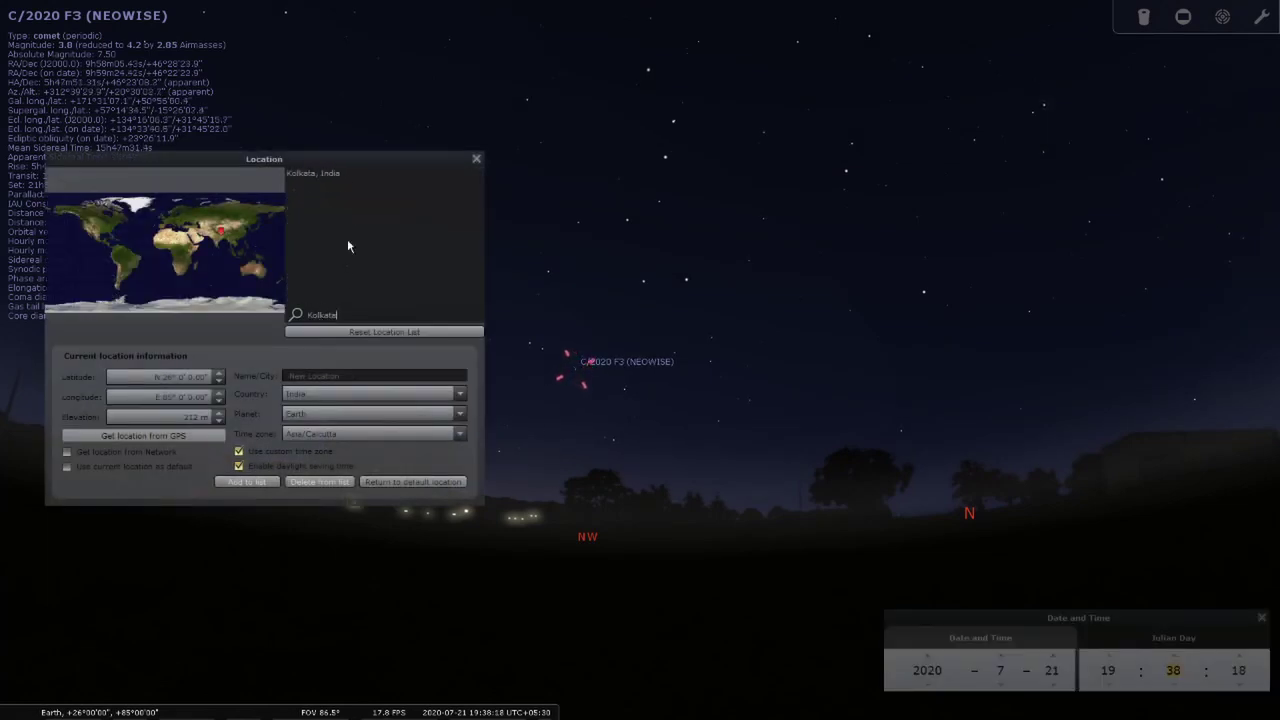
# Step: Confirm Kolkata, India (11 m) and step the minutes back to 19:01 on 21 July 2020
pyautogui.press('Return')
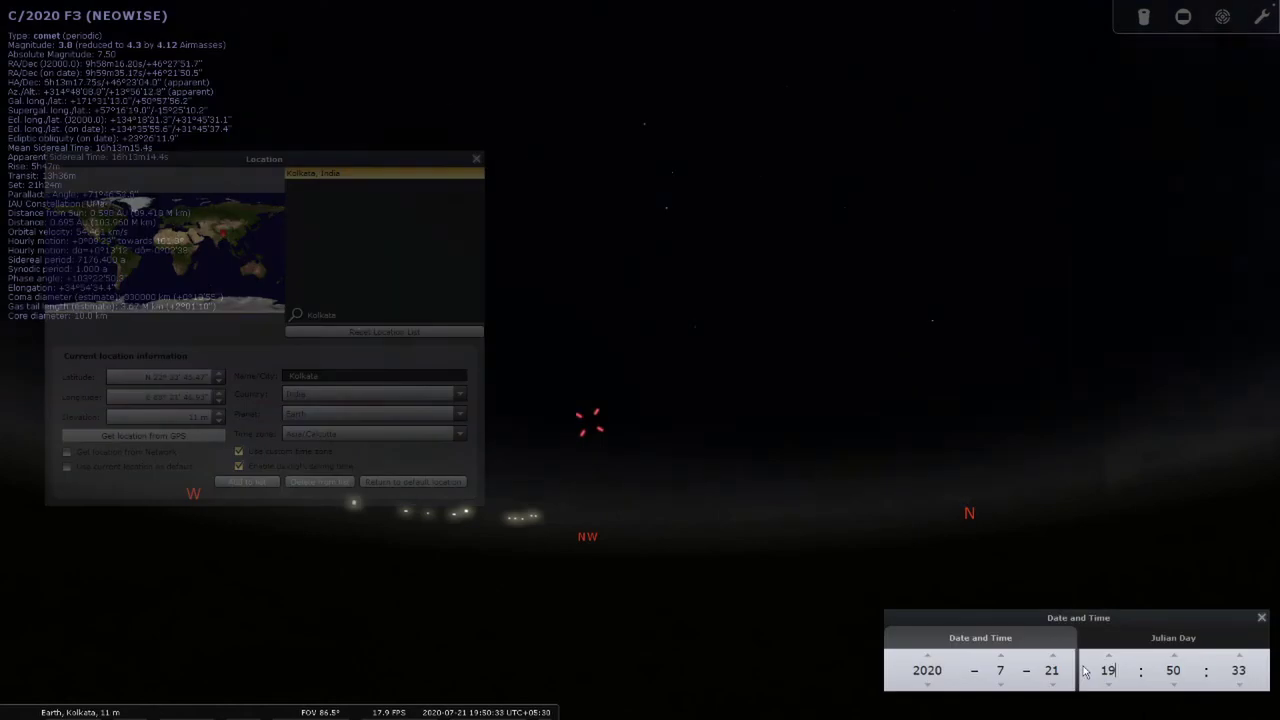
pyautogui.scroll(-11, 1173, 688)
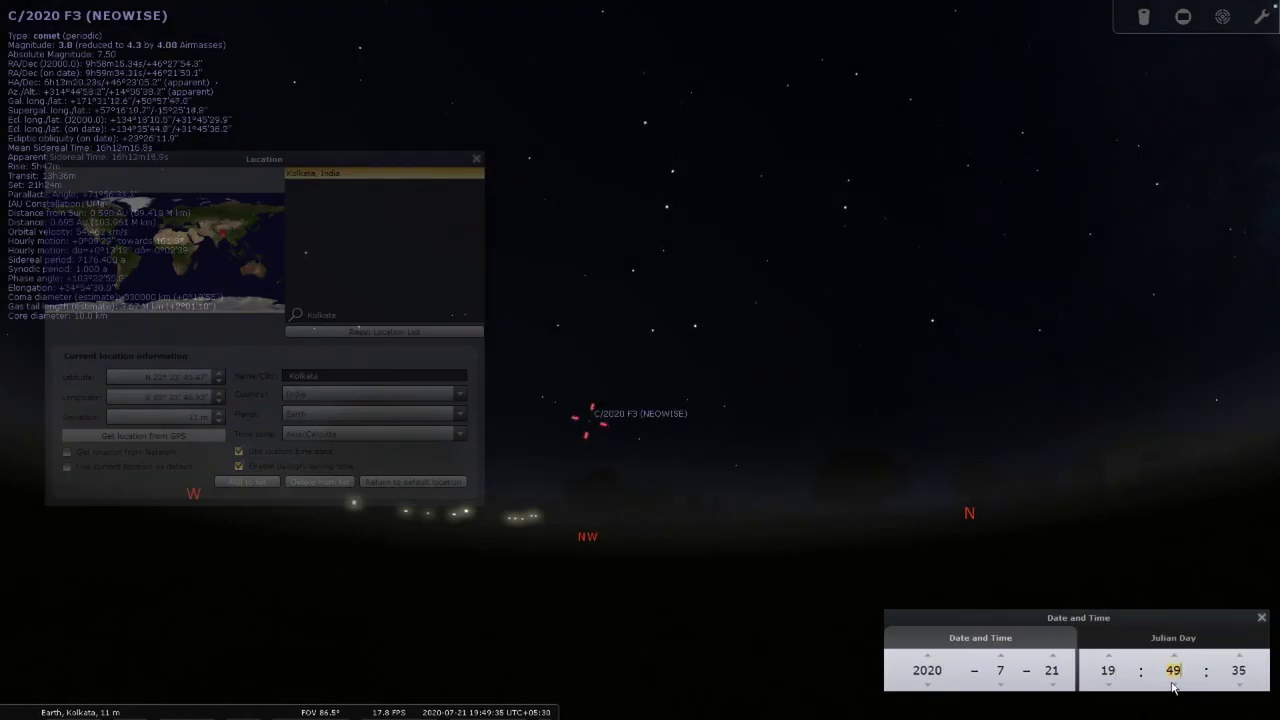
pyautogui.scroll(-13, 1173, 688)
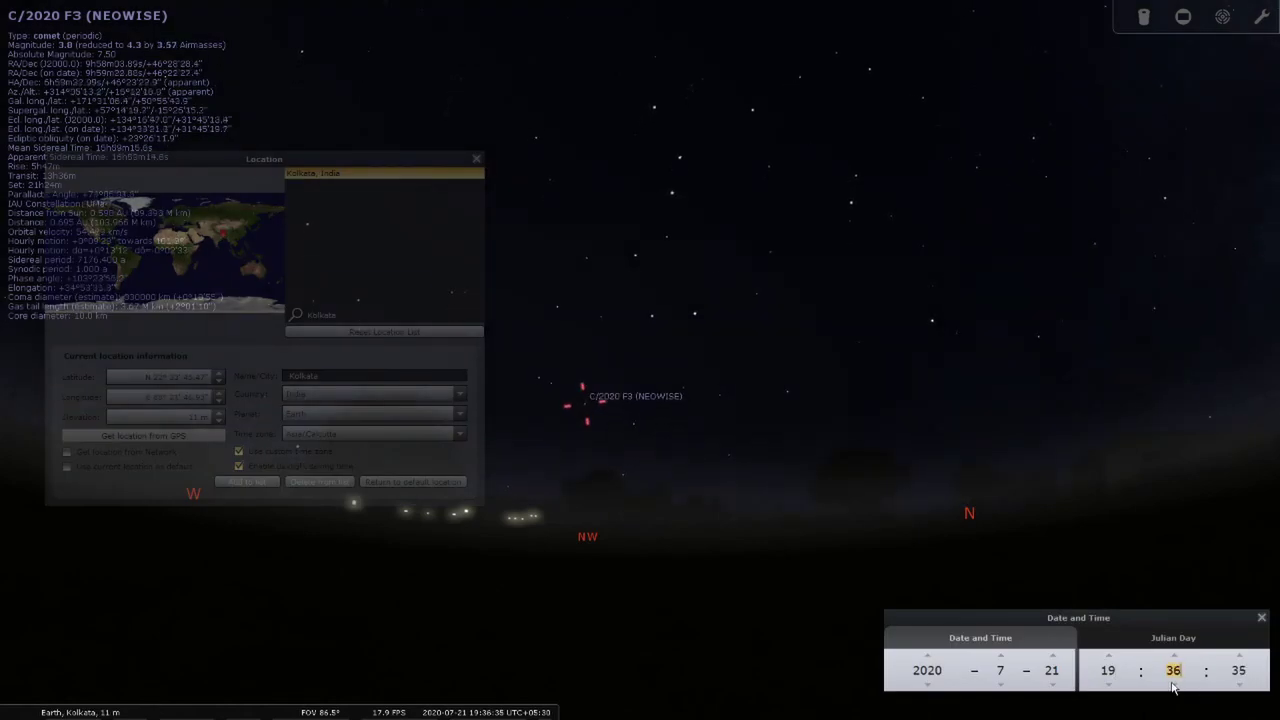
pyautogui.scroll(-12, 1173, 688)
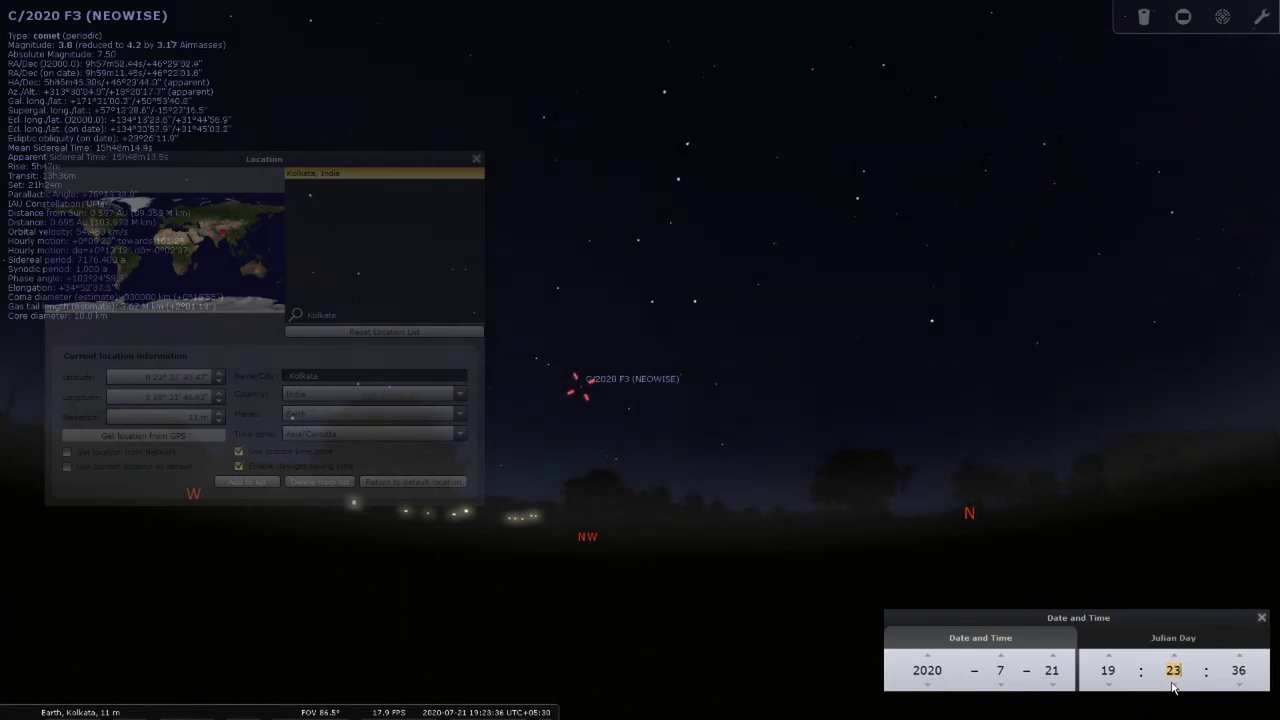
pyautogui.scroll(-13, 1173, 688)
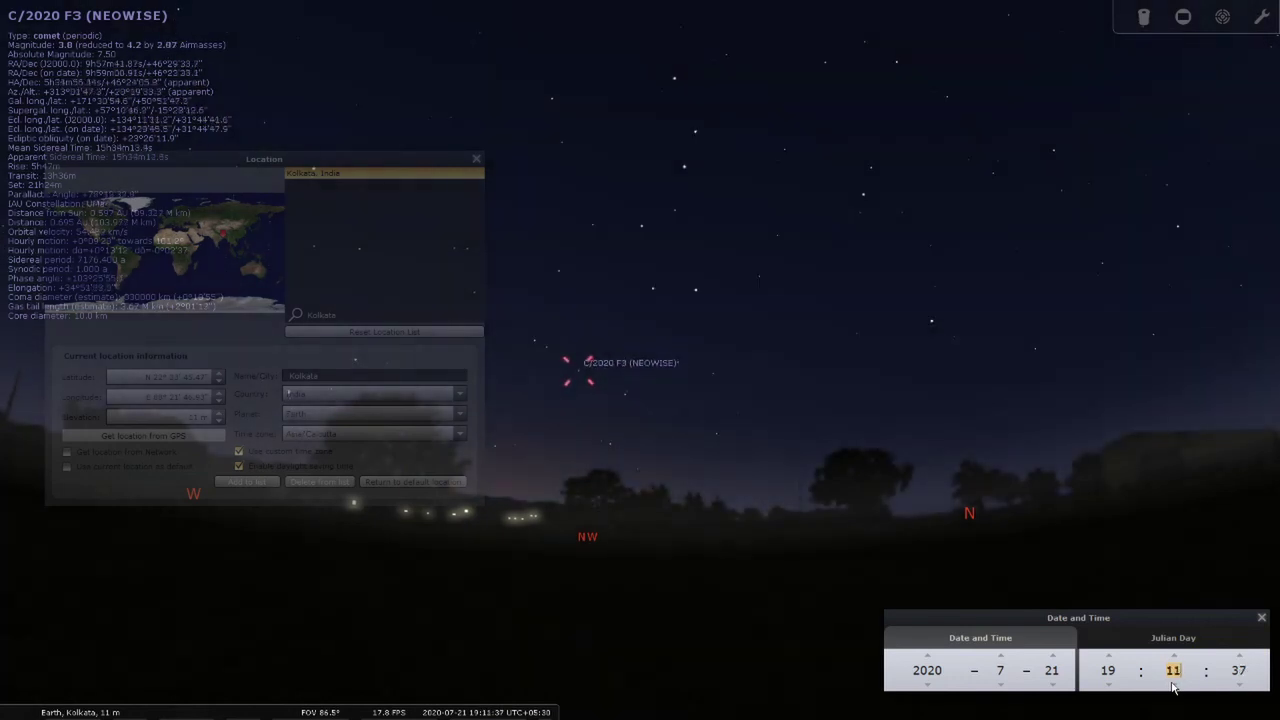
pyautogui.scroll(-7, 1173, 688)
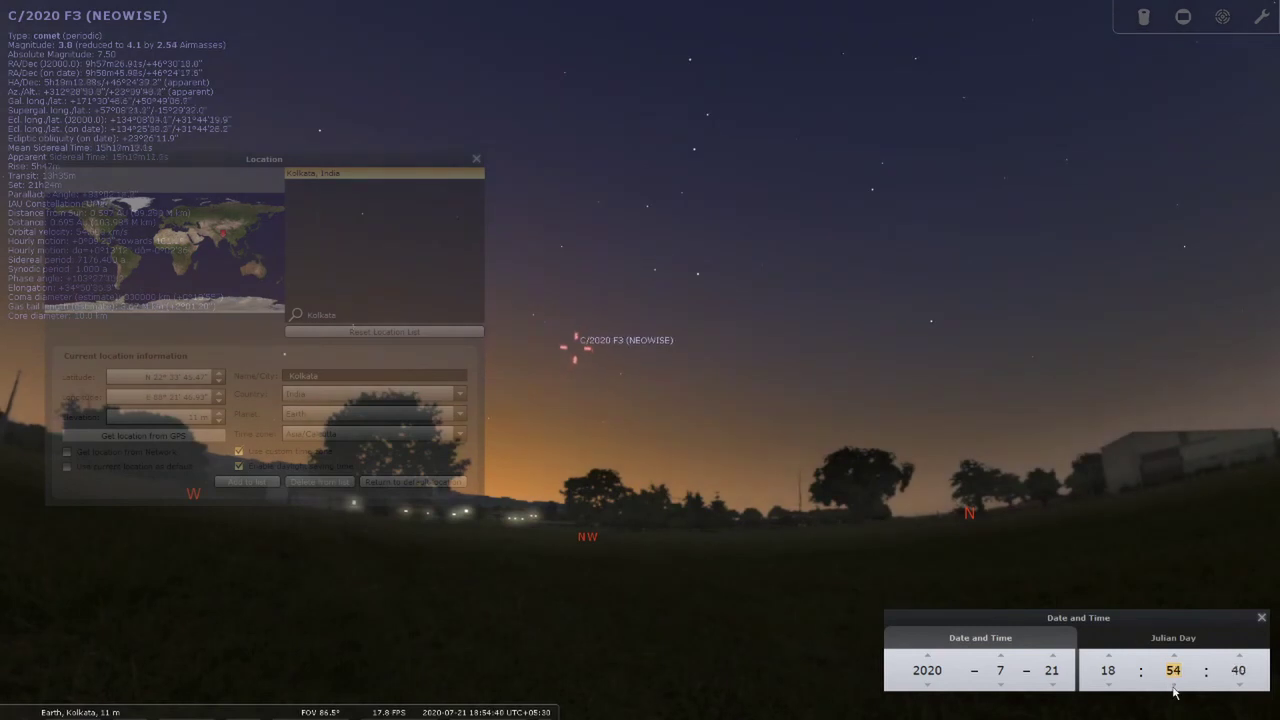
pyautogui.scroll(-4, 1175, 690)
pyautogui.scroll(11, 1173, 665)
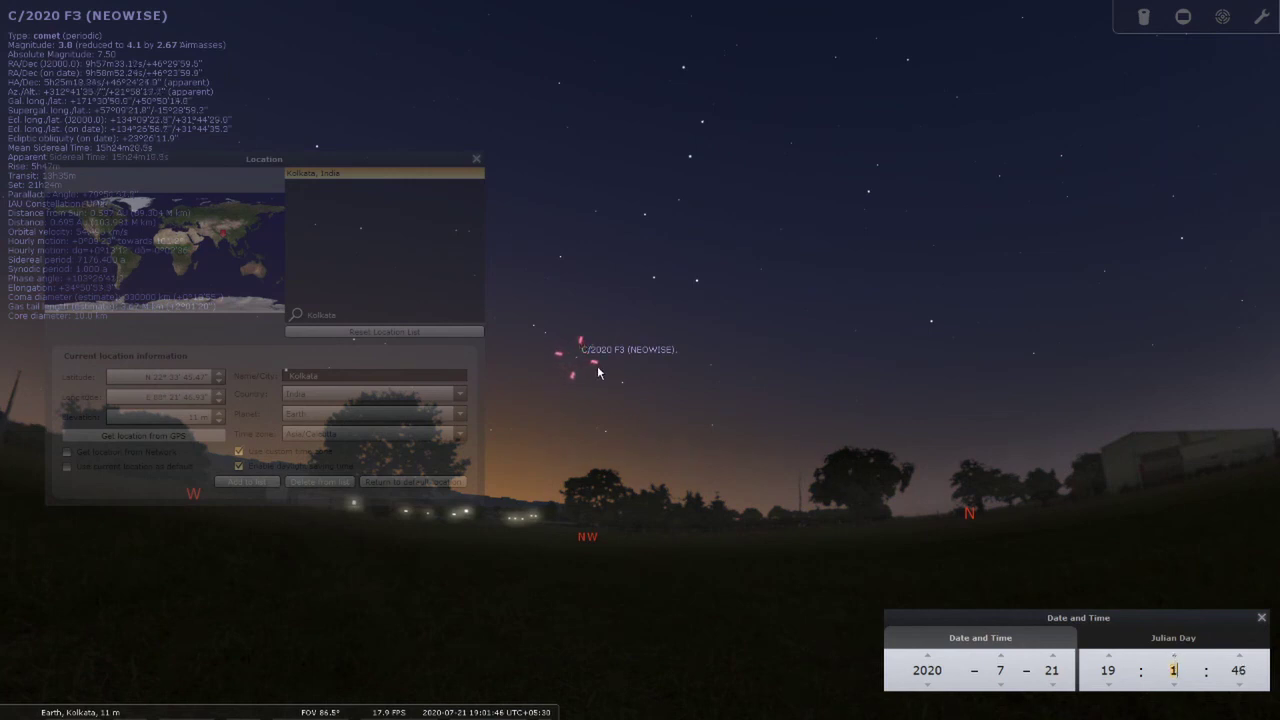
# Step: Place the observer in central Europe at 51°N, 15°E with the clock at 02:01 on 22 July 2020
pyautogui.click(175, 225)
pyautogui.tripleClick(1107, 655)
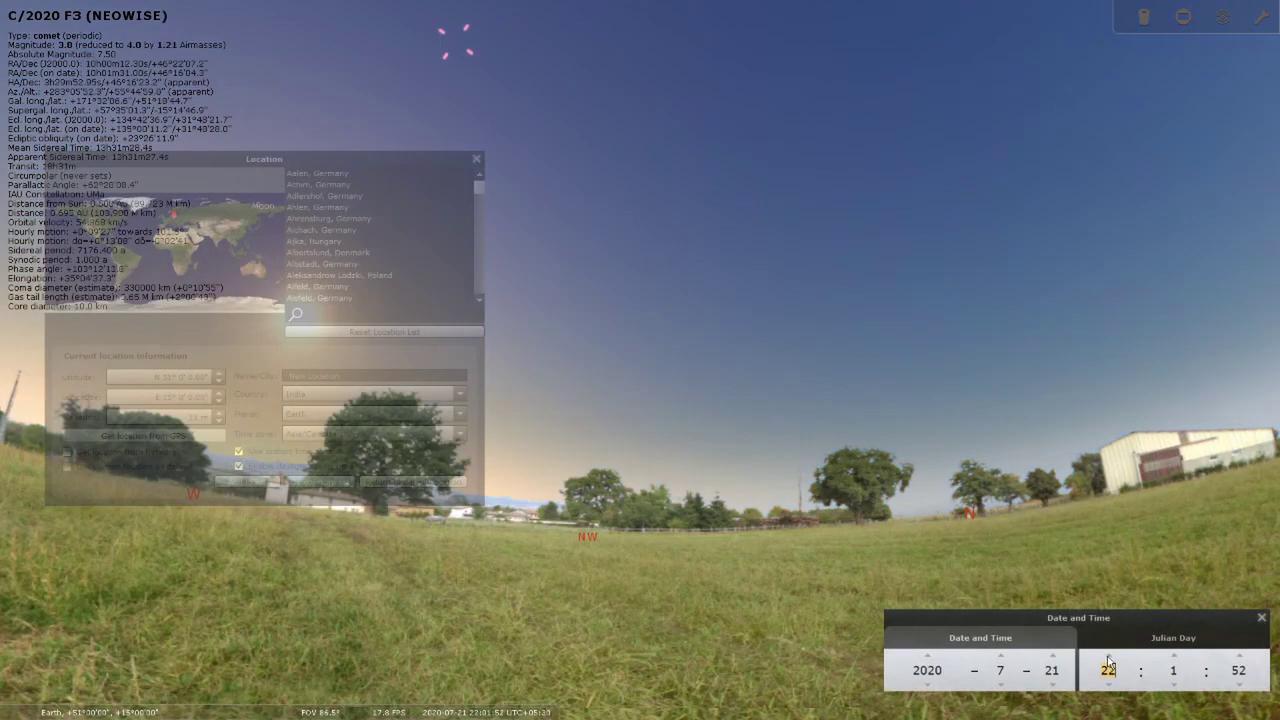
pyautogui.scroll(4, 1107, 660)
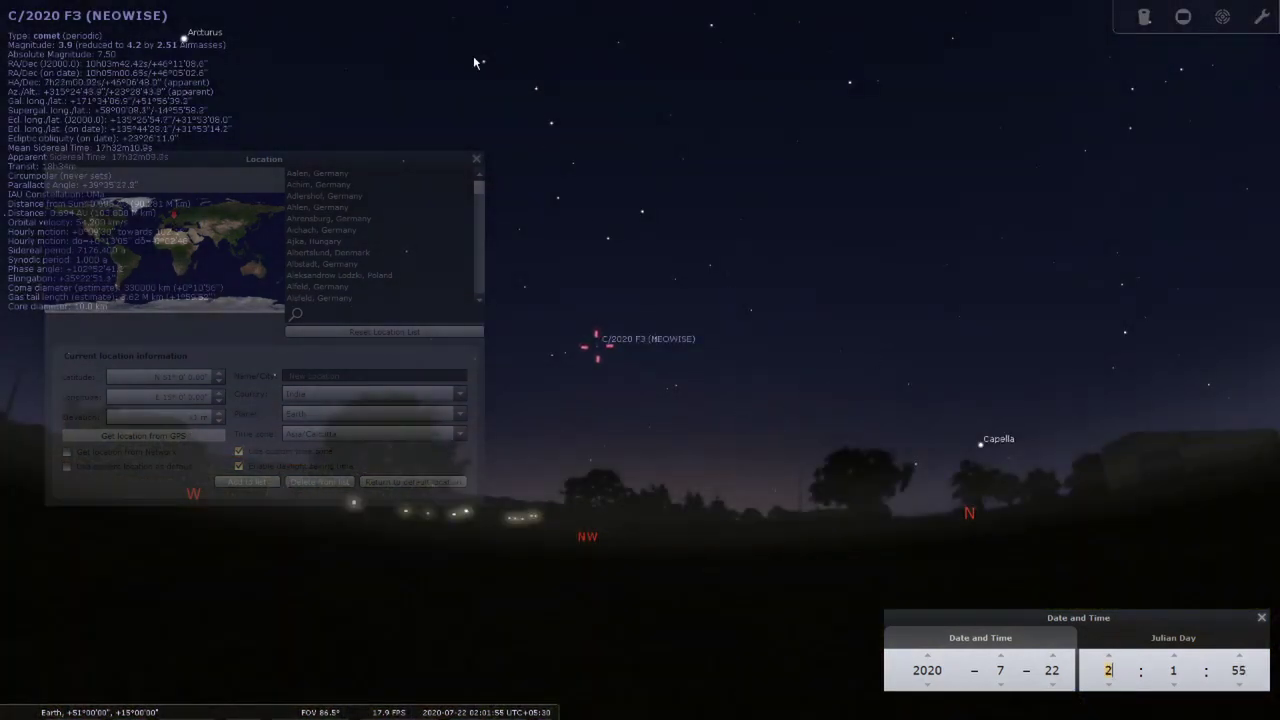
pyautogui.moveTo(361, 164); pyautogui.dragTo(2, 302)
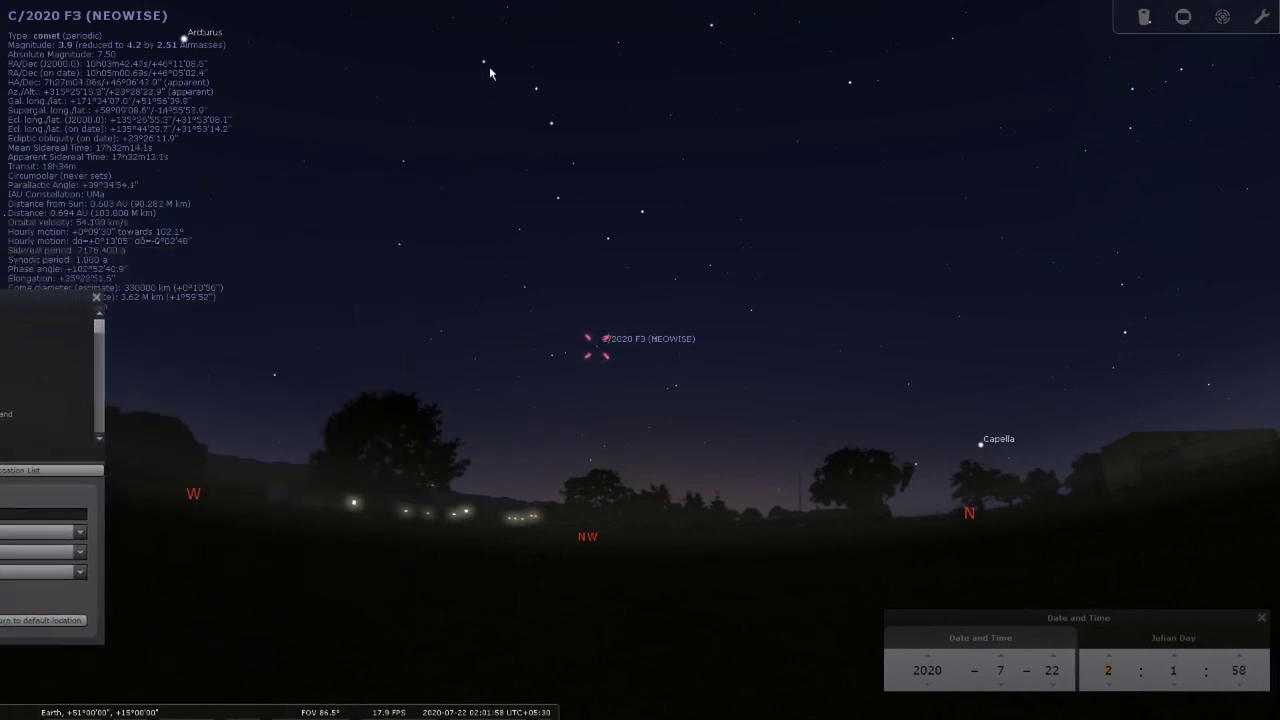